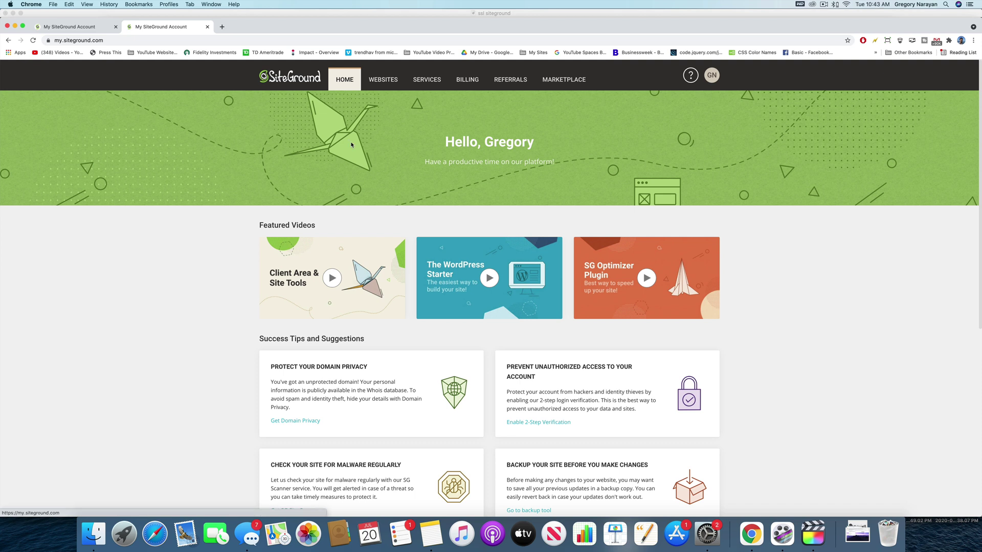
- Browse the account's Websites and Plans lists, then return to the home dashboard
left_click(383, 80)
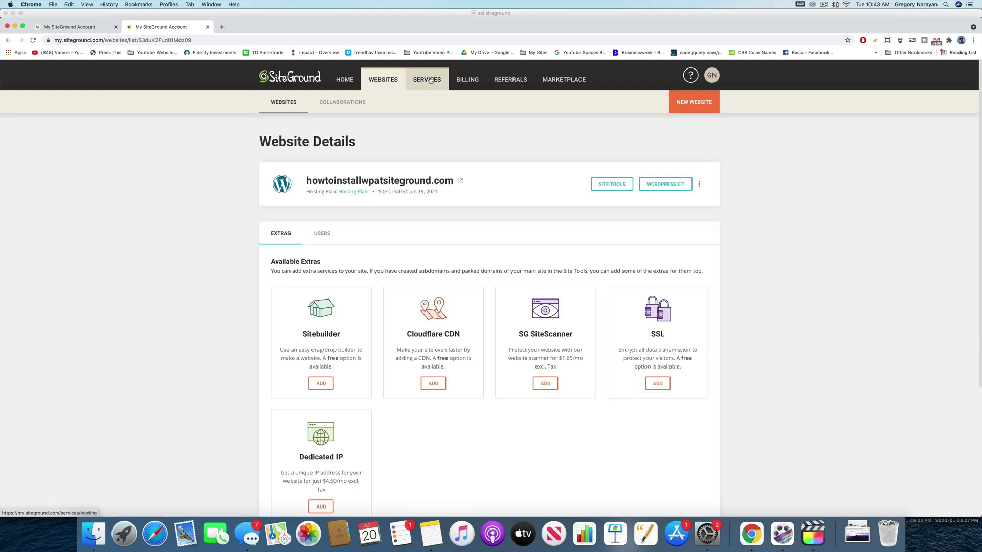
left_click(431, 81)
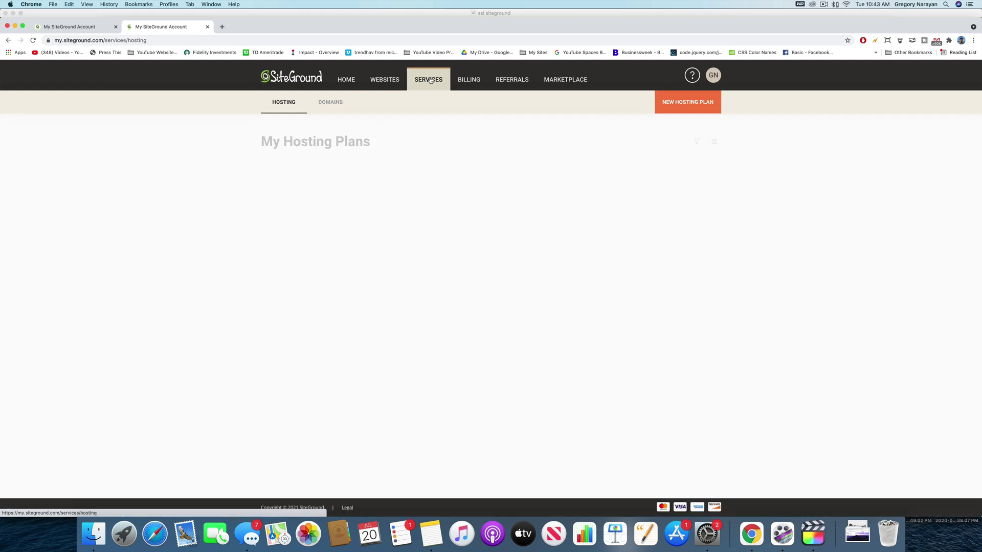
left_click(347, 81)
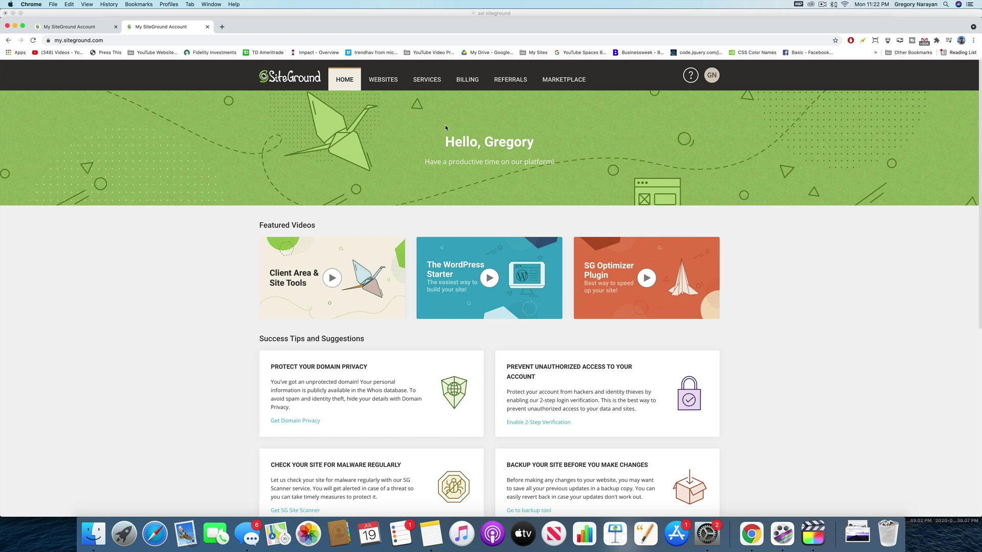
- Add the Cloudflare CDN extra from the website's details and review the Free vs Premium plan table
left_click(381, 84)
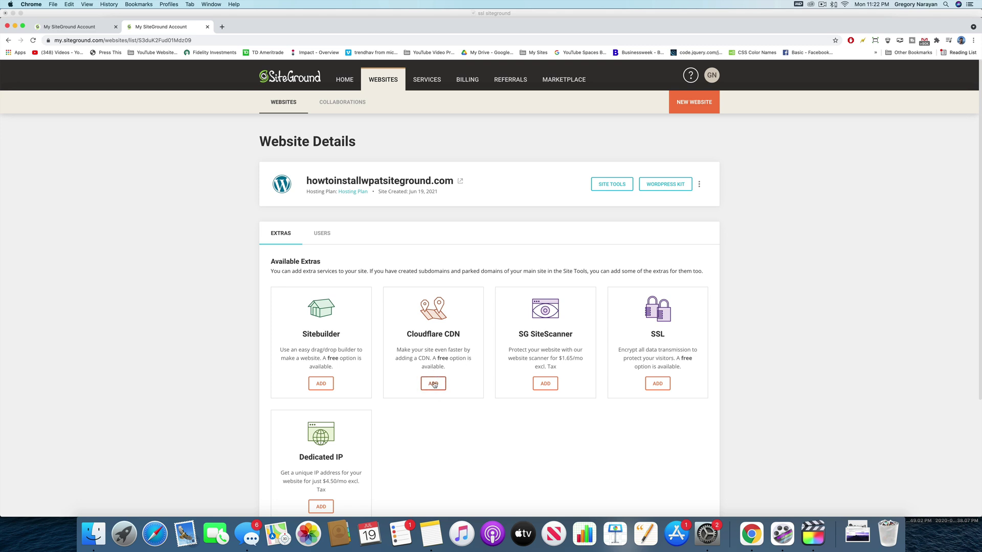
left_click(433, 383)
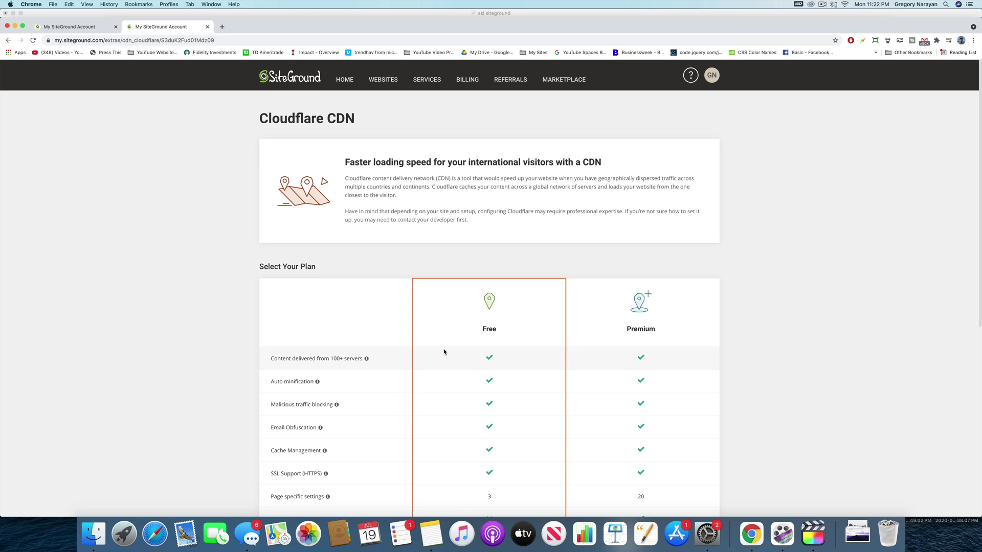
scroll(506, 325, "down", 3)
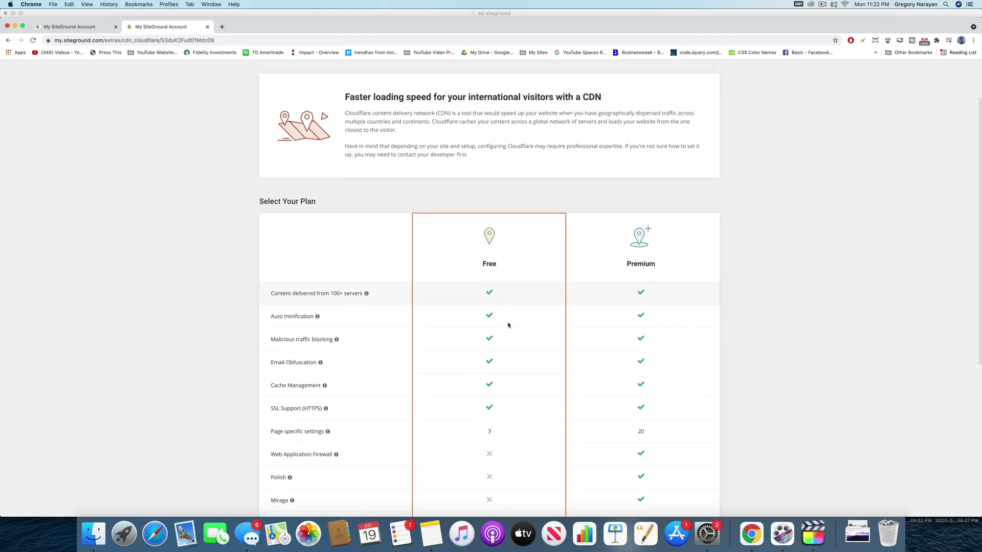
scroll(507, 325, "down", 4)
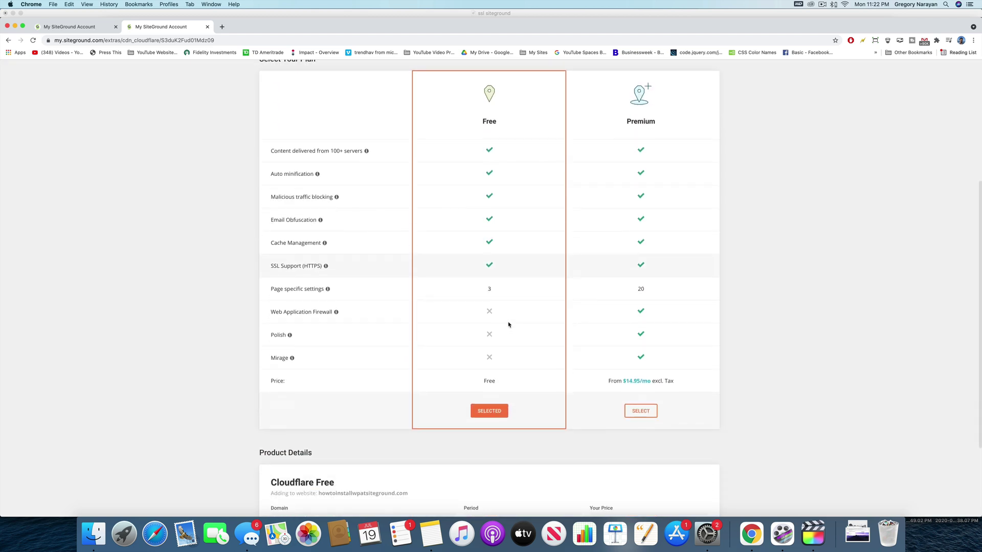
scroll(498, 325, "up", 1)
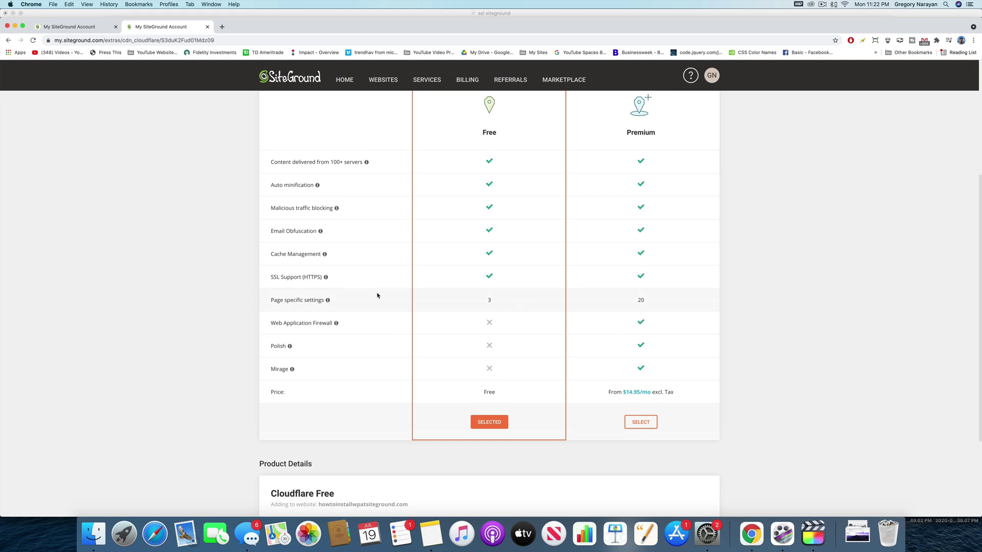
scroll(378, 295, "up", 2)
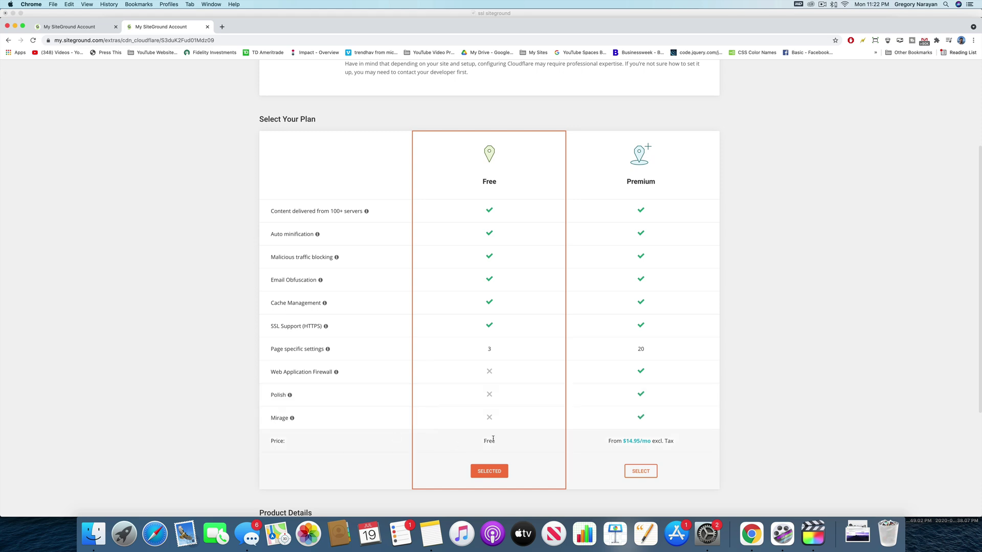
scroll(493, 440, "down", 5)
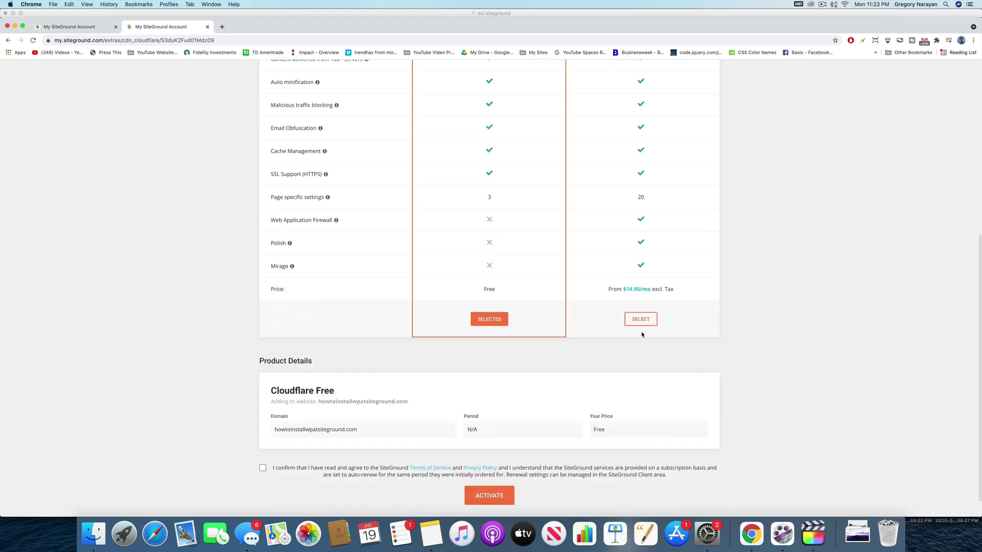
scroll(493, 336, "up", 2)
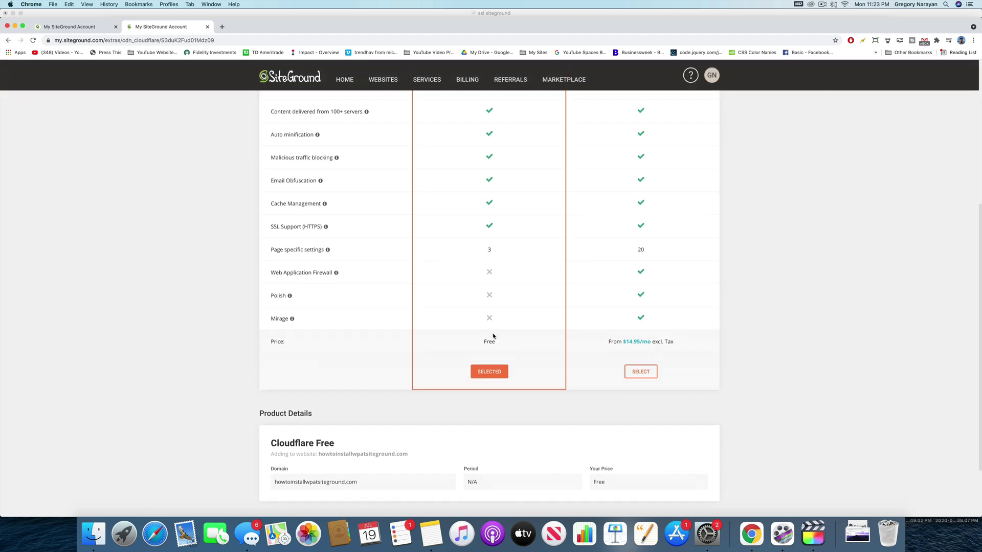
scroll(494, 336, "up", 5)
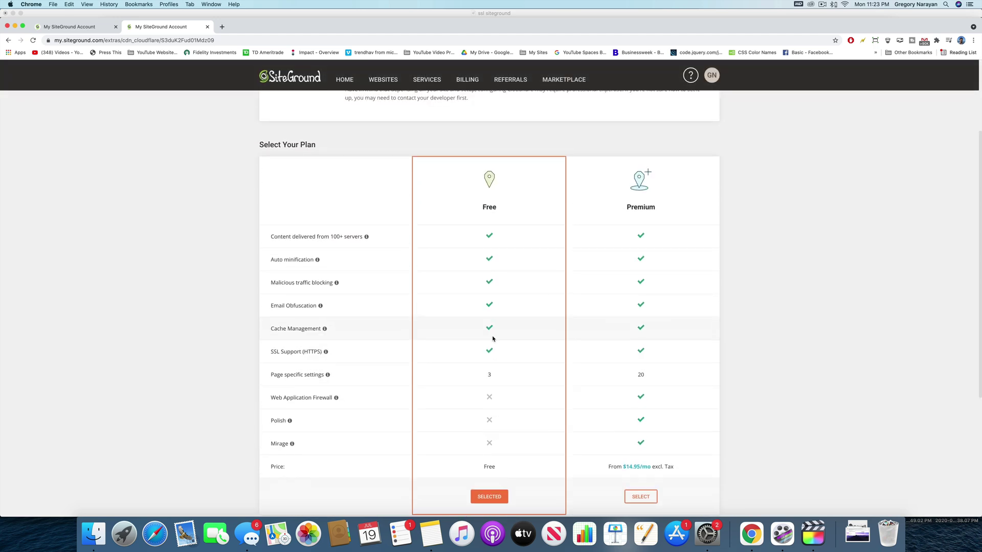
scroll(492, 339, "up", 4)
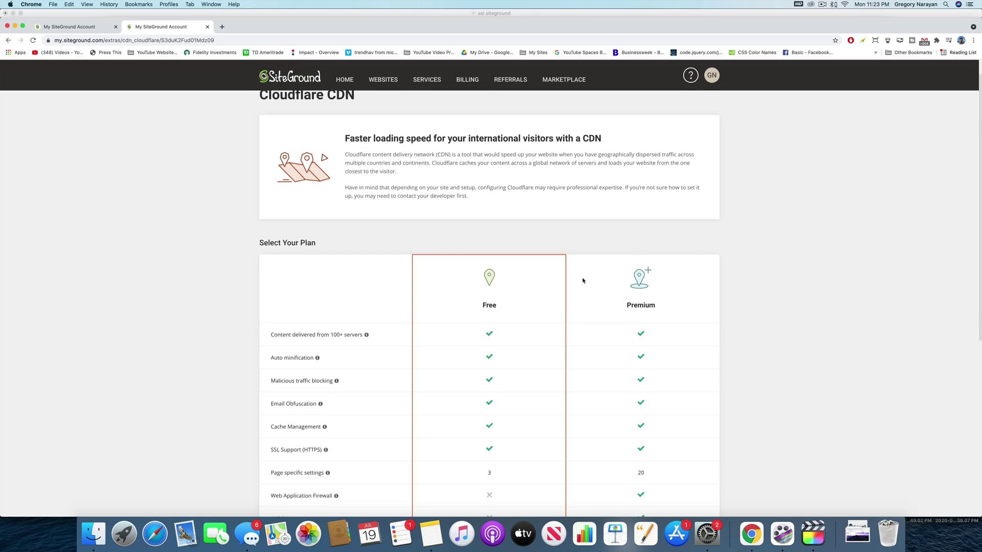
scroll(588, 282, "up", 1)
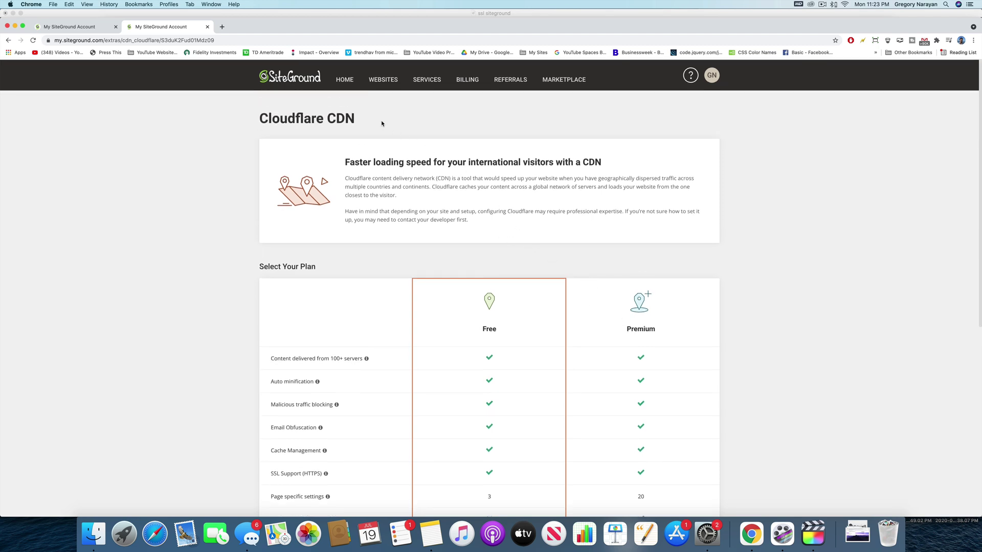
- Open the website's Site Tools and go to Speed > Cloudflare to view the setup steps
left_click(386, 81)
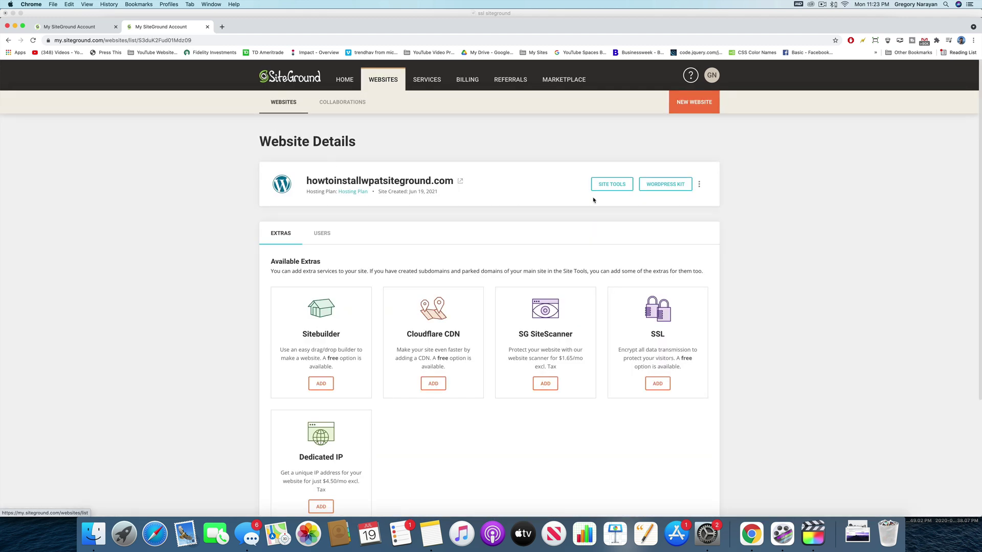
left_click(610, 187)
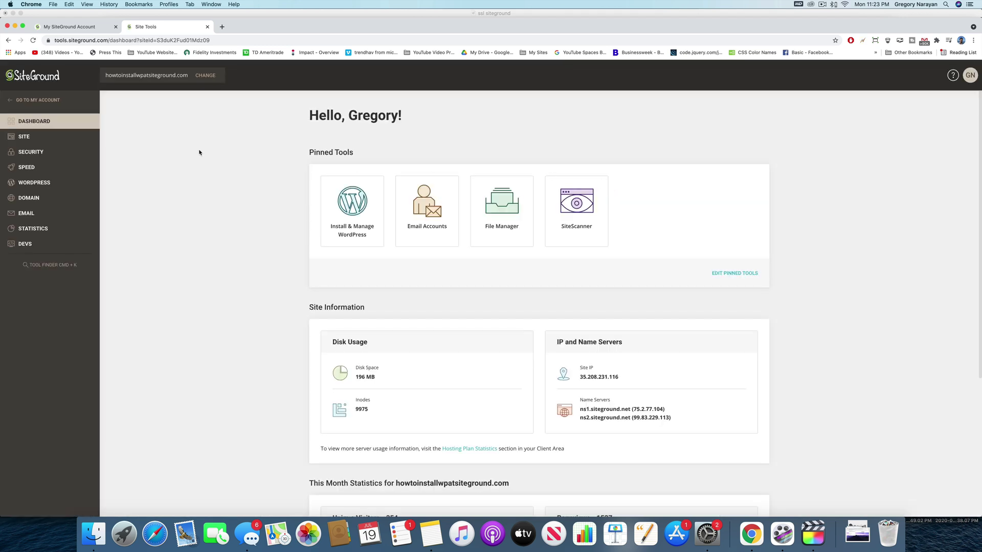
left_click(29, 168)
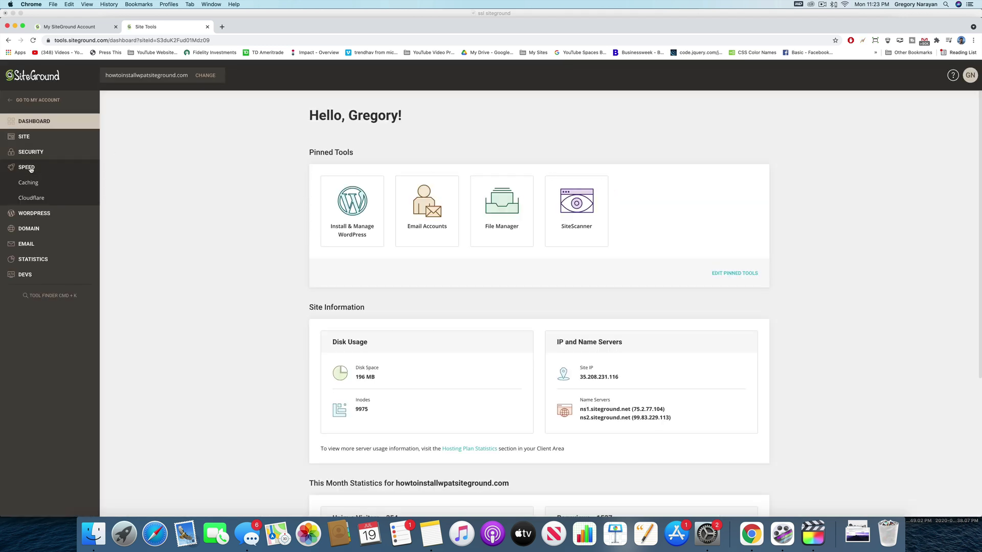
left_click(39, 198)
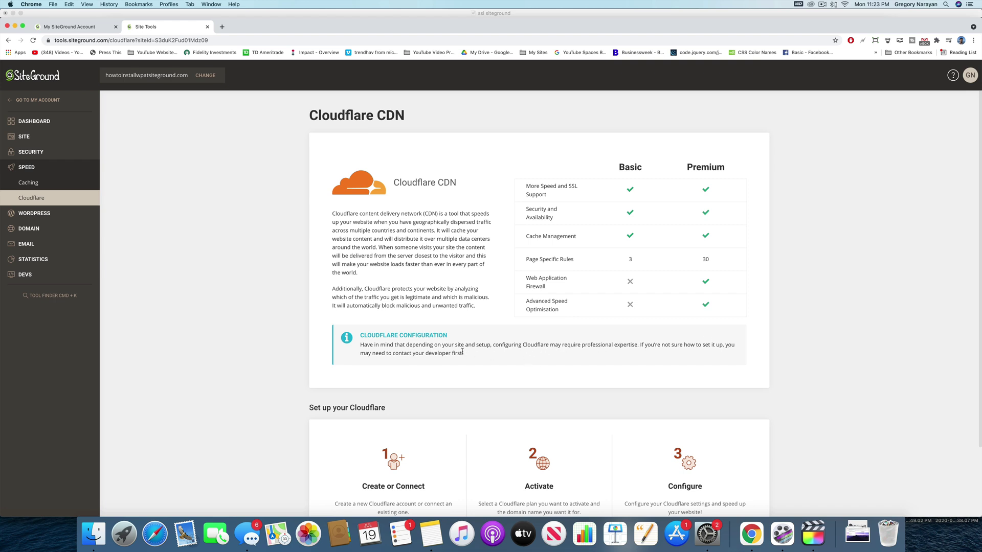
scroll(475, 355, "down", 3)
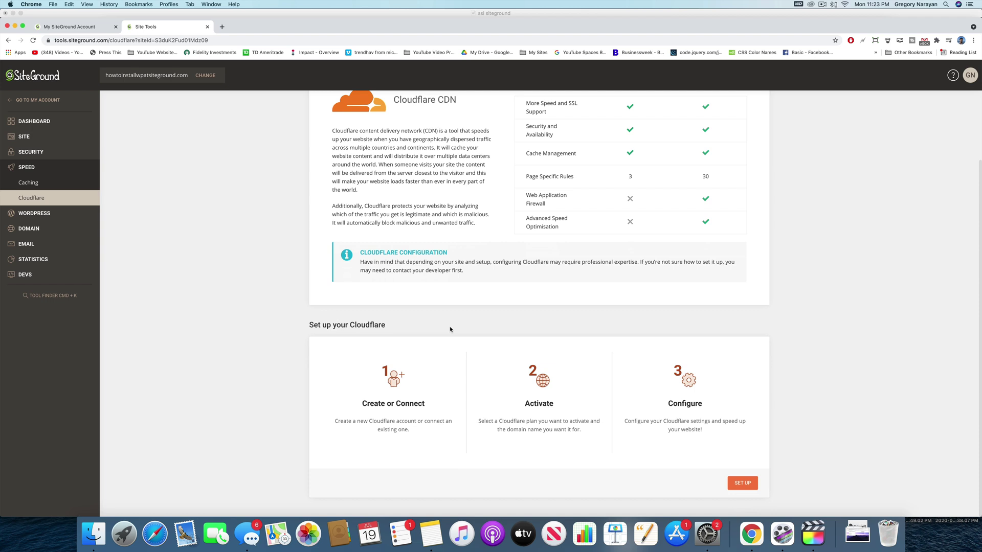
left_click(71, 29)
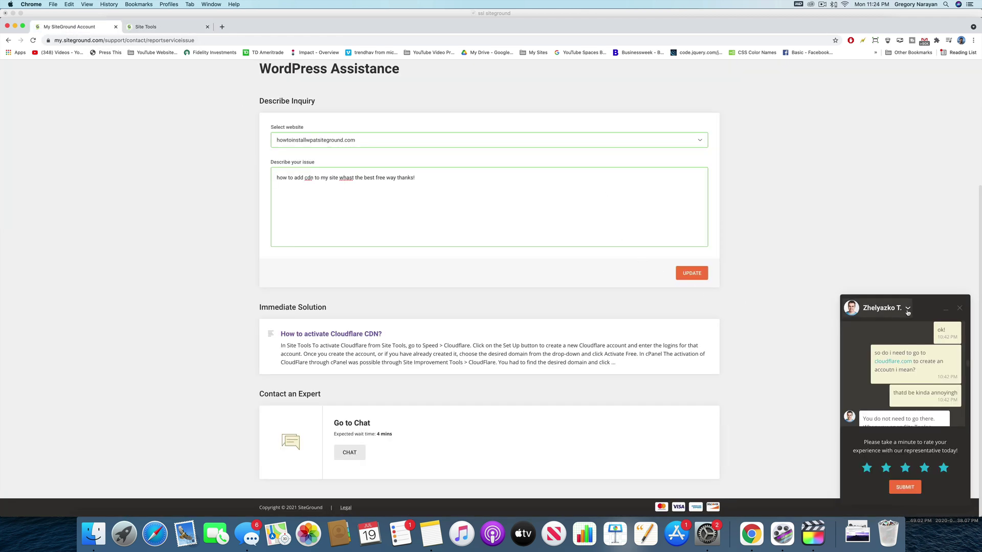
left_click(945, 309)
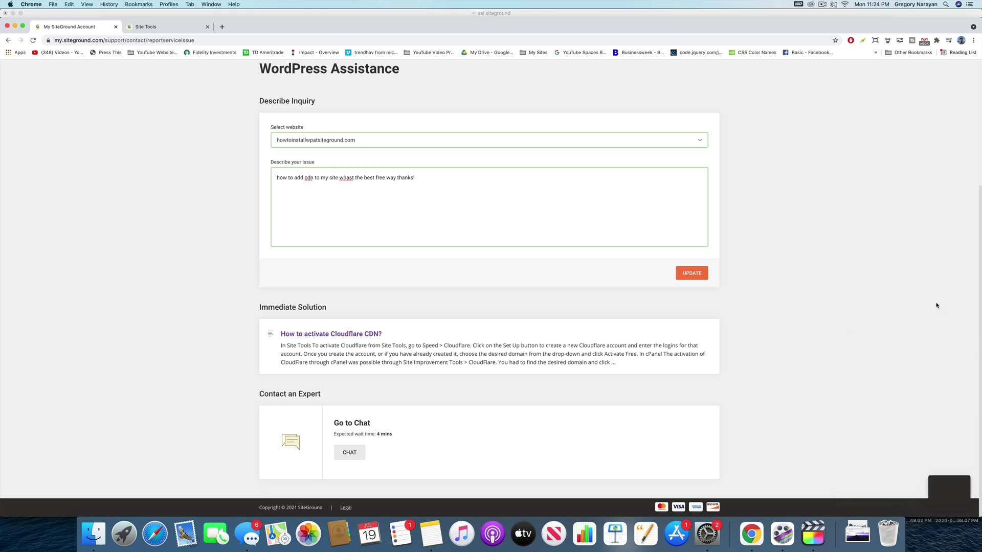
left_click(169, 28)
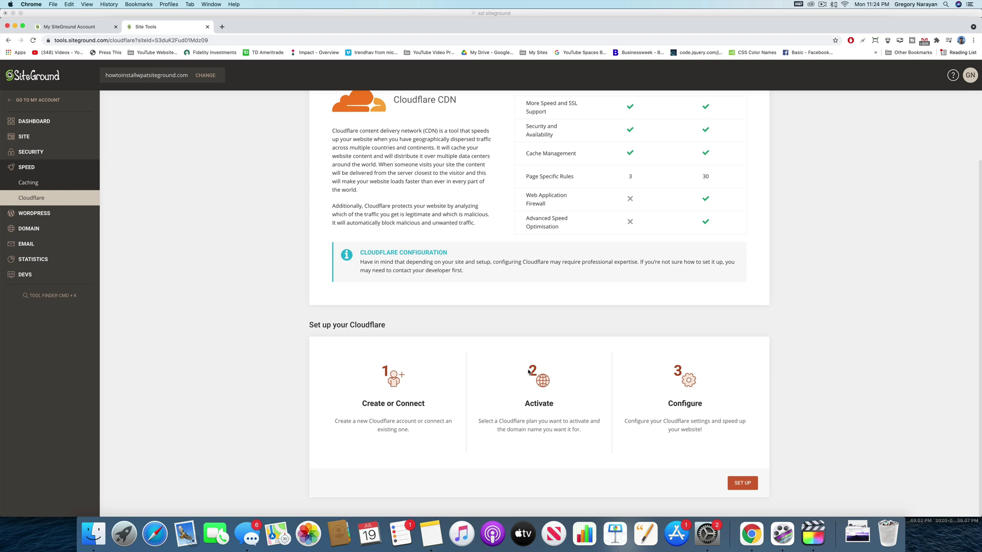
- In a new Chrome tab, load the site's home page from the howtoinstallwpats domain
left_click(222, 27)
type("how")
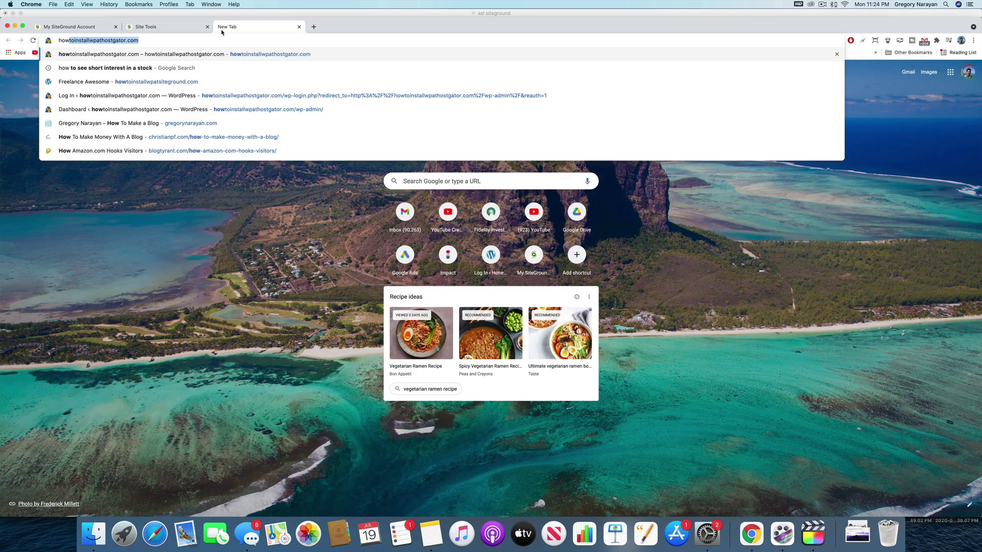
type("toinstallwpat")
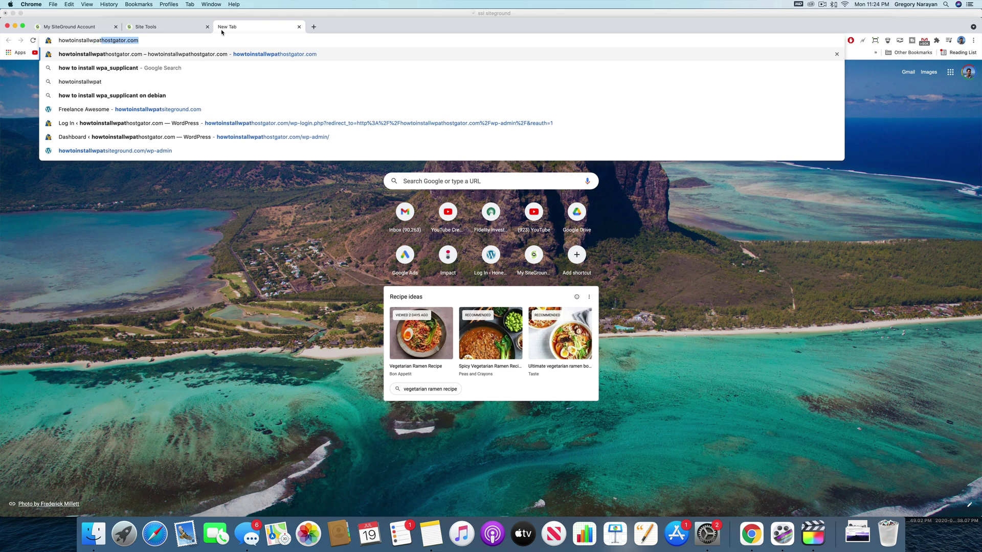
type("si")
key("Return")
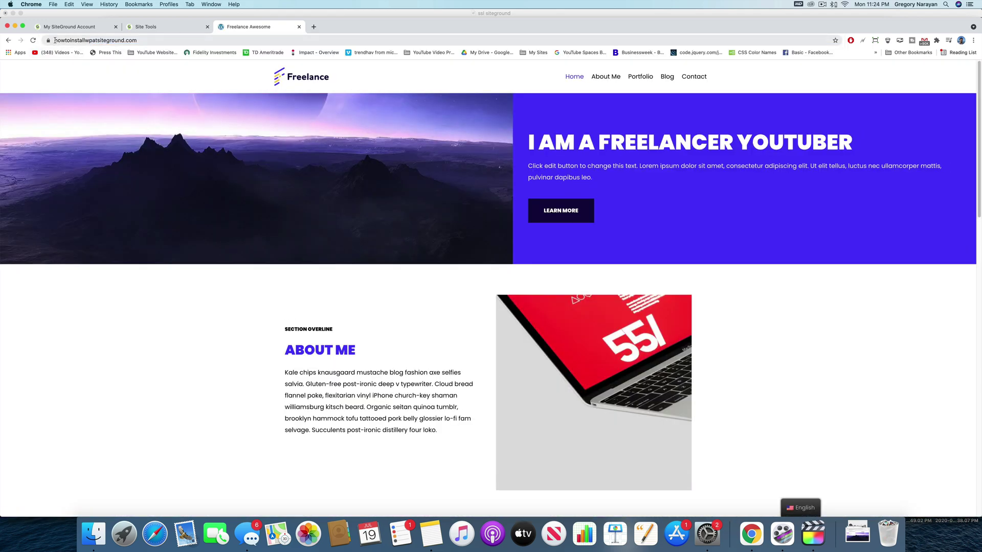
- Append /wp-admin to the site URL to reach the WordPress login page
left_click(54, 40)
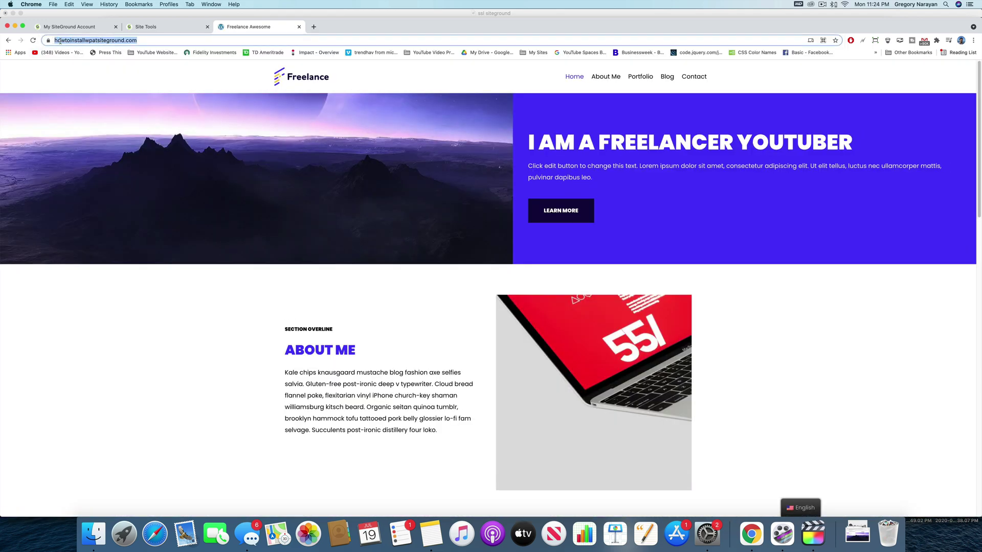
left_click(56, 40)
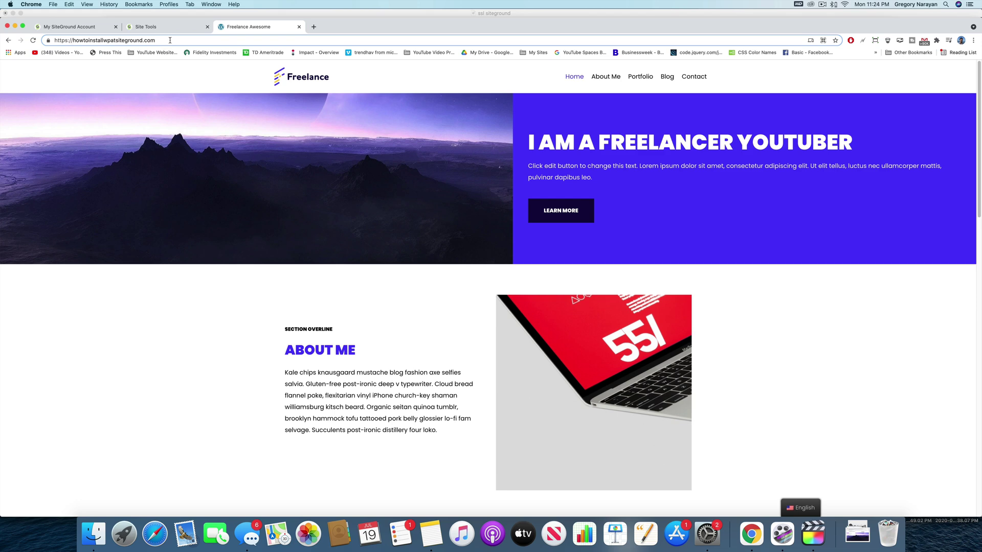
type("/wp-admin")
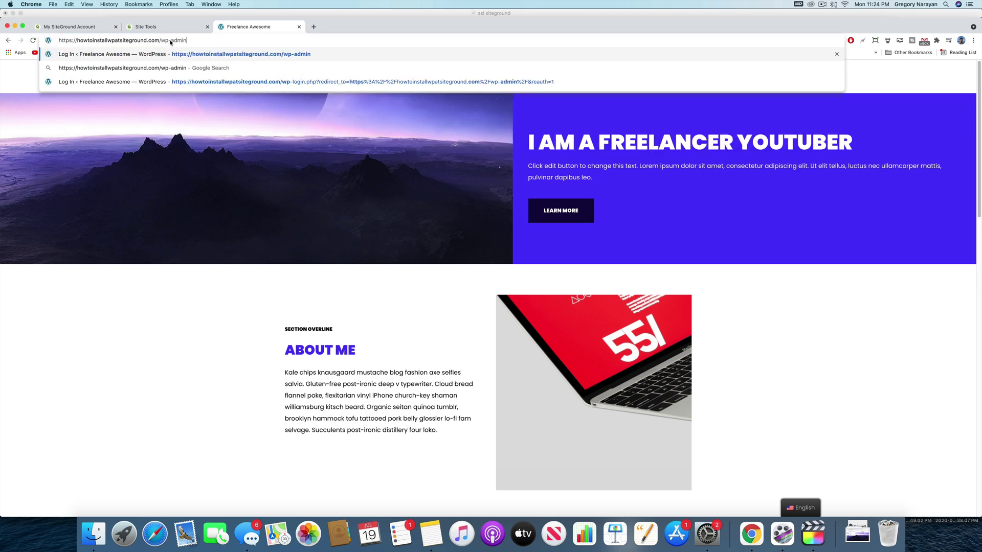
key("Return")
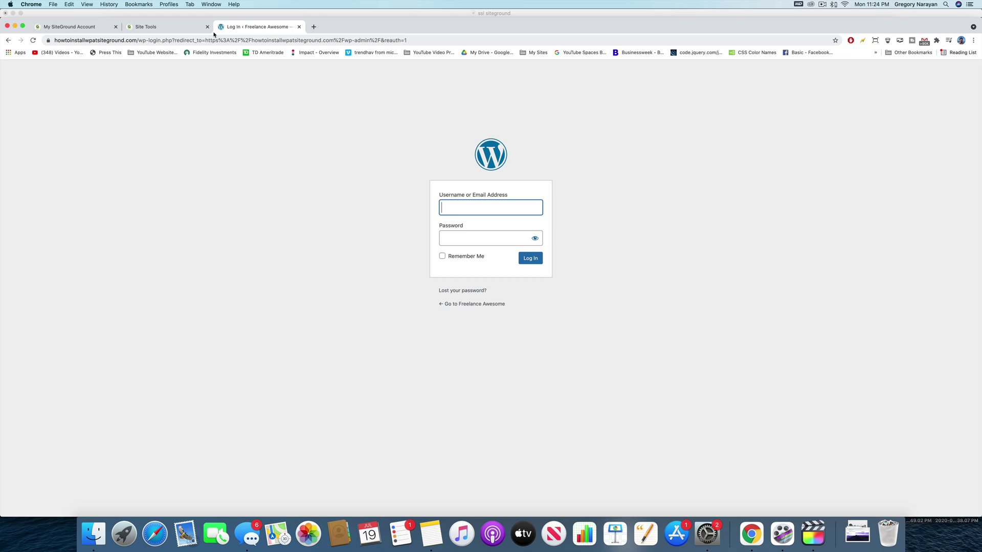
- Close the login tab and auto-login to WordPress admin from WordPress > Install & Manage
left_click(300, 27)
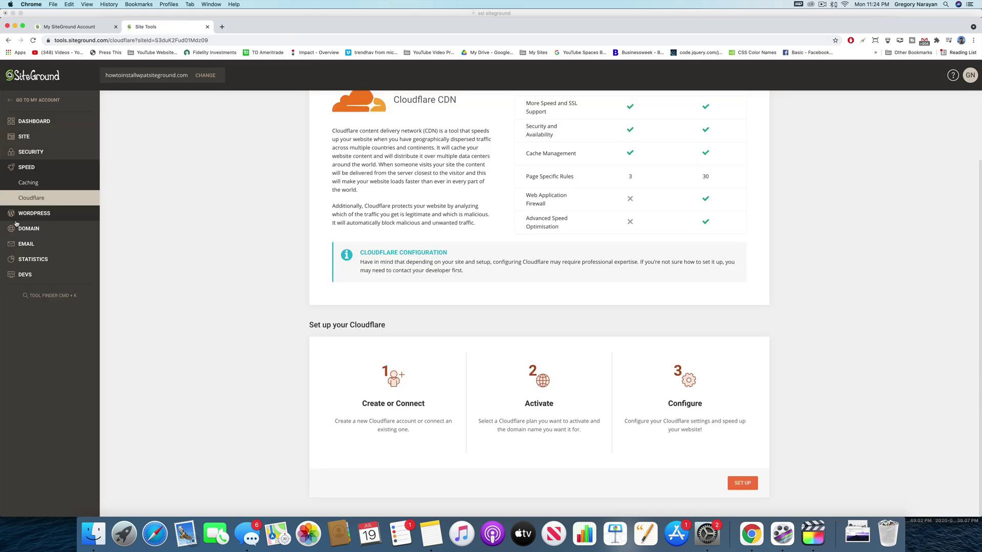
left_click(40, 214)
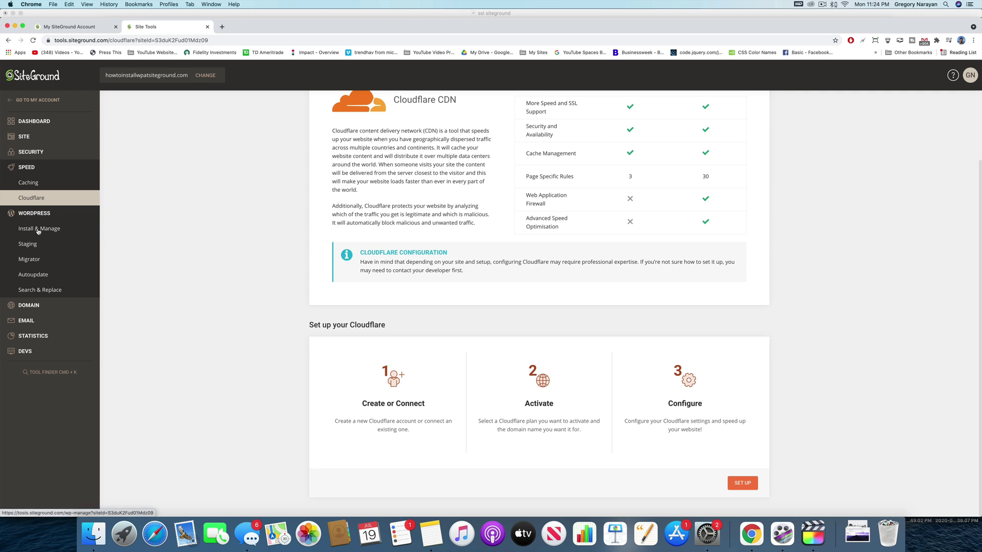
left_click(39, 230)
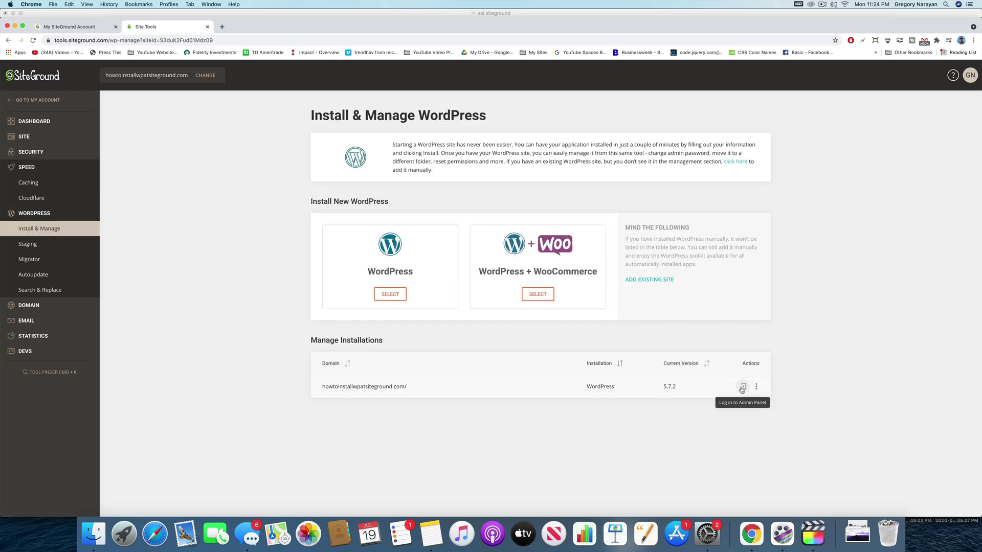
left_click(744, 388)
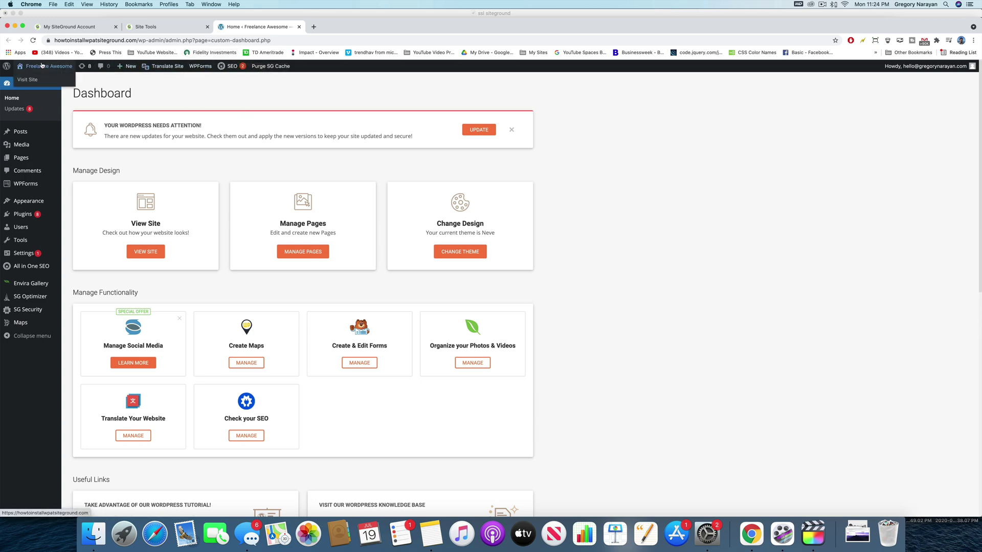
- Open the live site home page in a new tab and view its full address
left_click(44, 65)
right_click(43, 64)
left_click(53, 68)
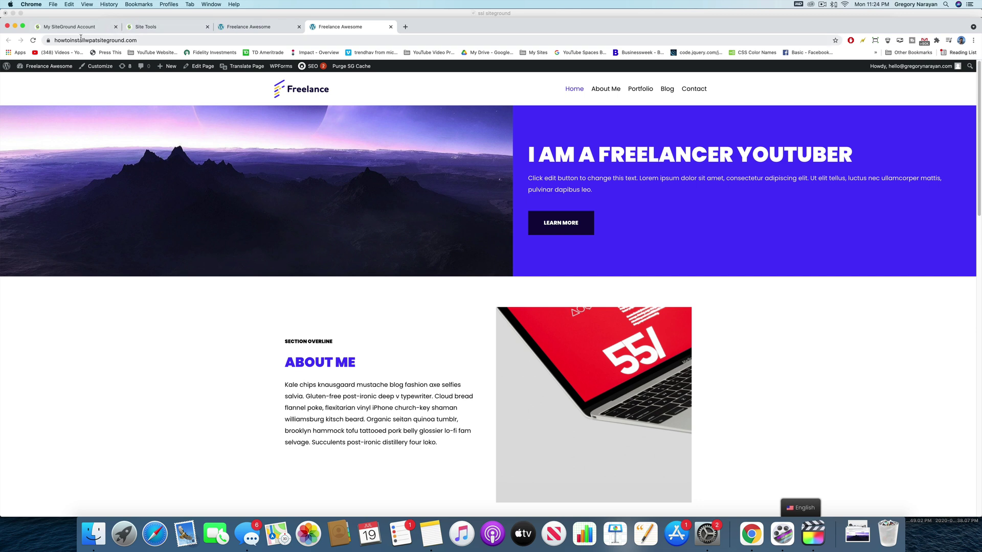
left_click(60, 41)
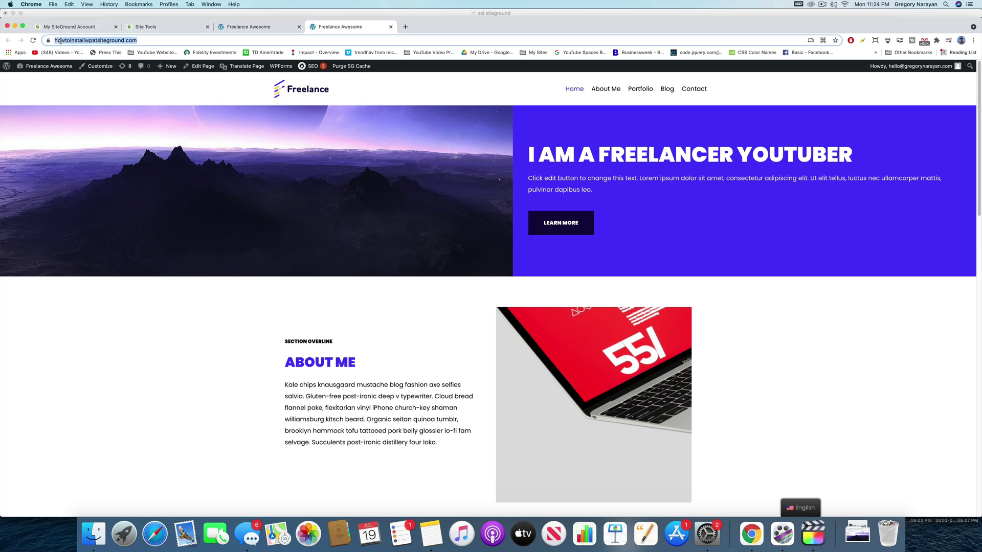
left_click(182, 39)
- Go back to the earlier site tab and reach the WordPress Settings > General page
left_click(266, 27)
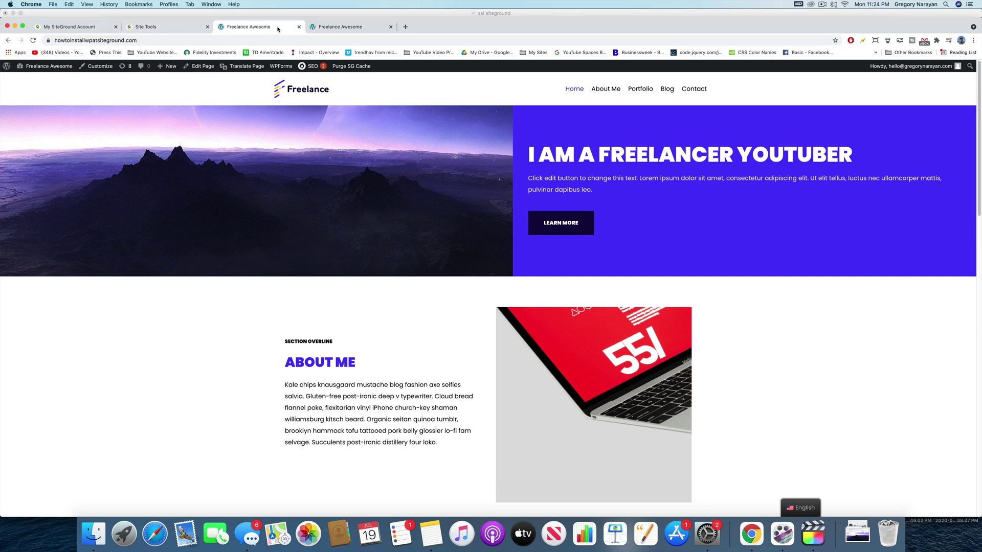
left_click(63, 66)
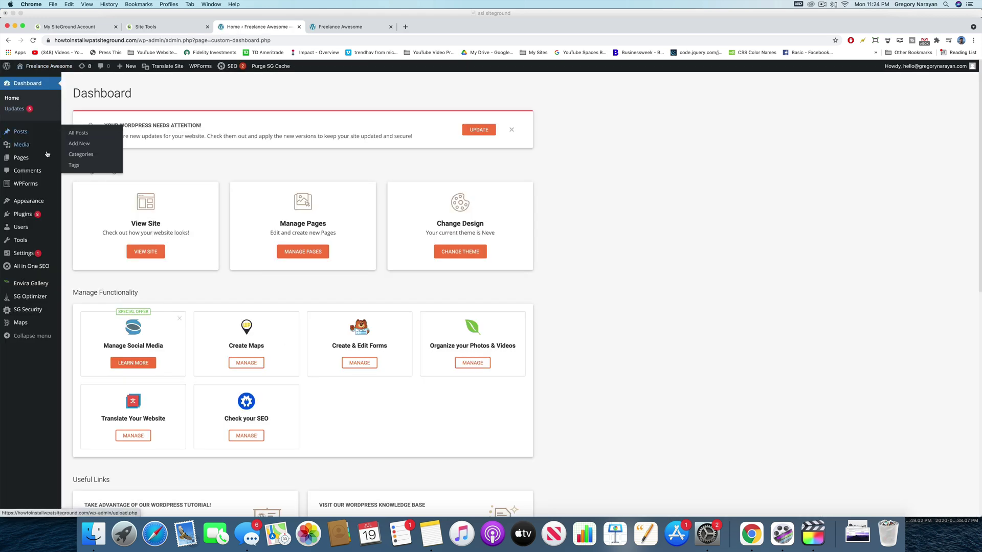
mouse_move(44, 192)
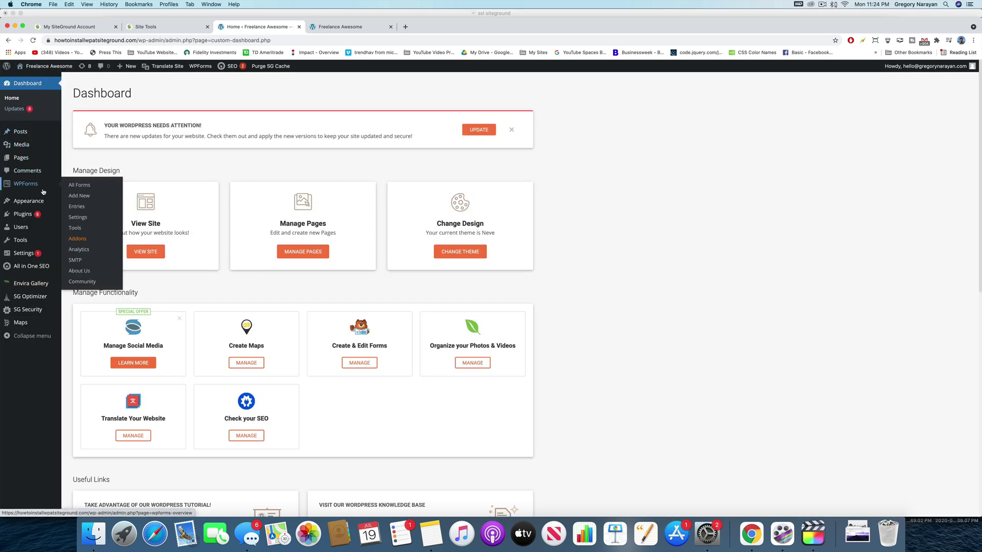
mouse_move(36, 254)
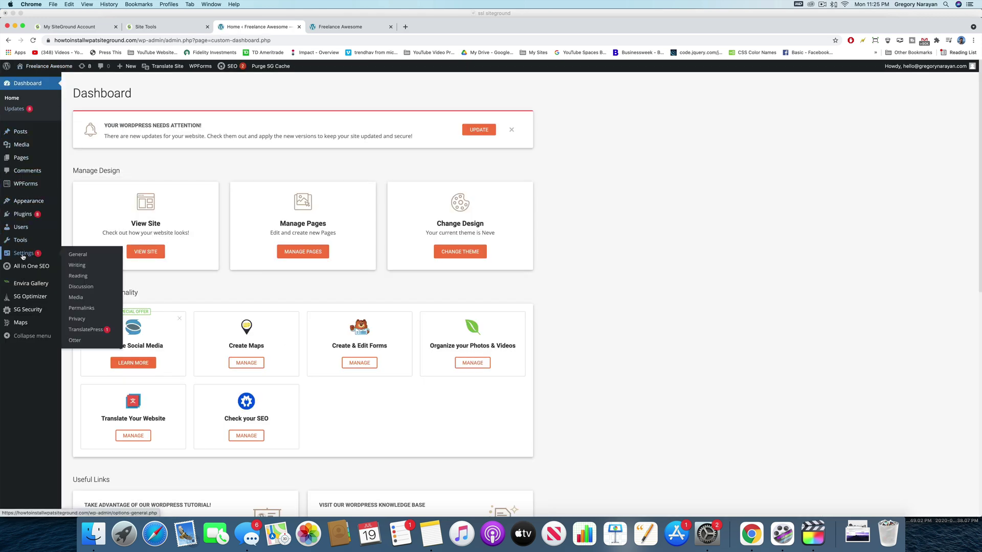
left_click(78, 254)
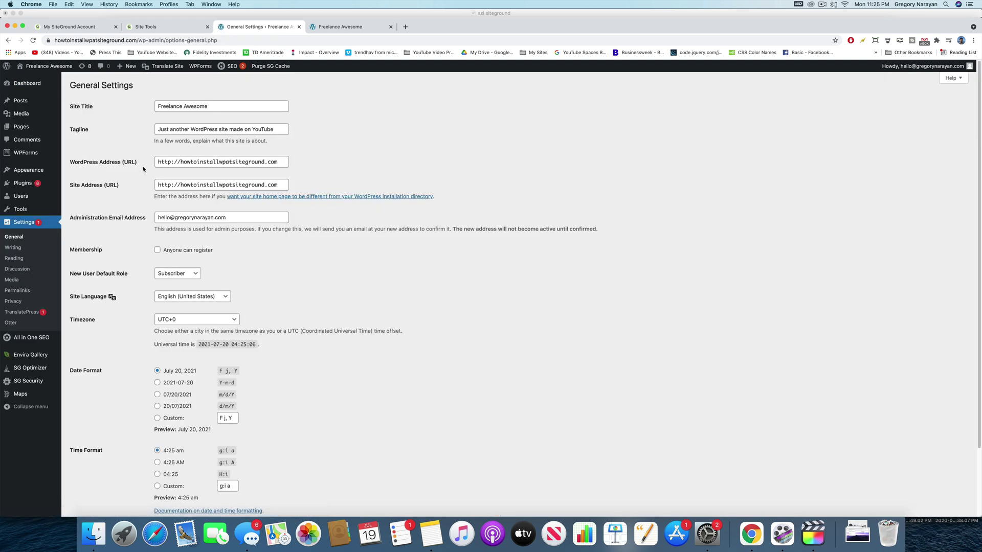
left_click(179, 162)
type("w")
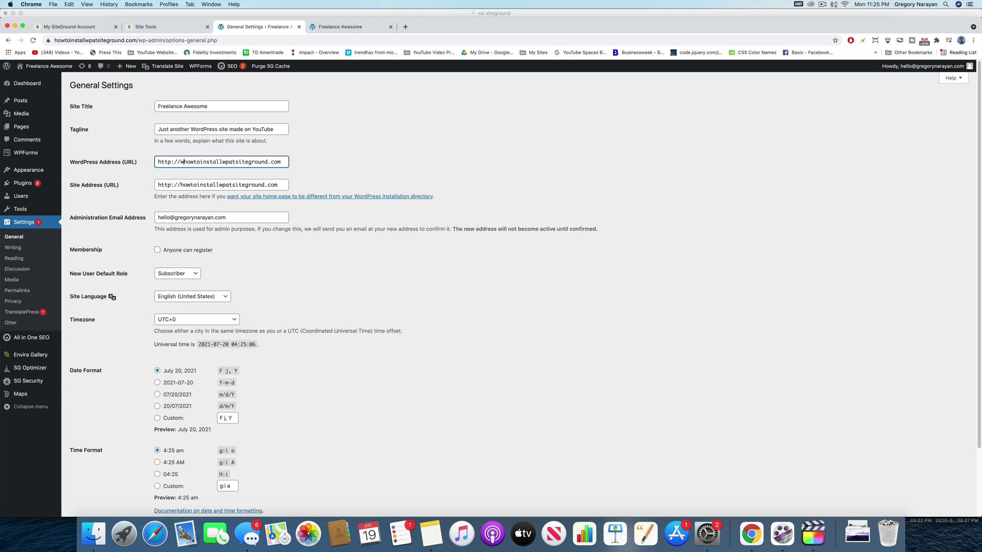
type("ww.")
left_click(180, 184)
type("www.")
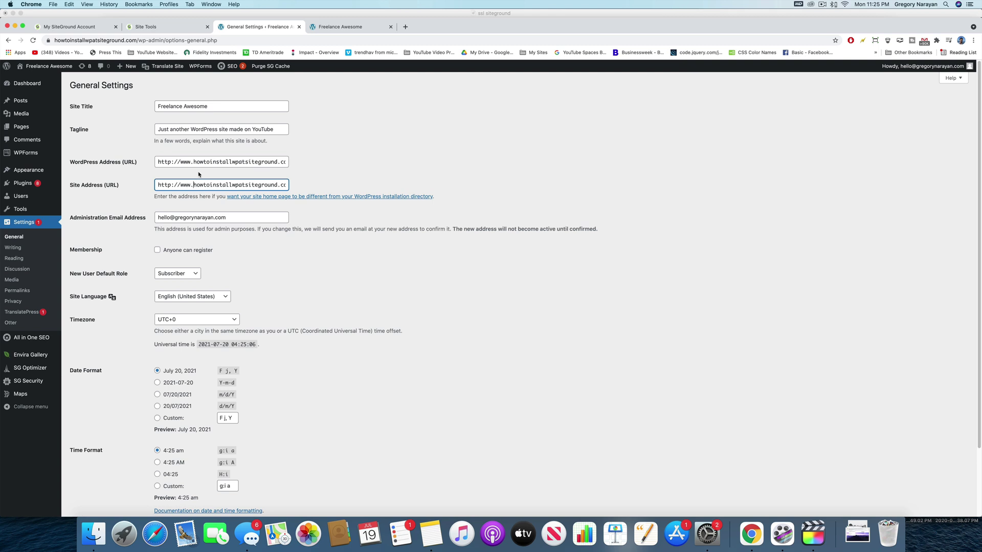
scroll(218, 188, "down", 3)
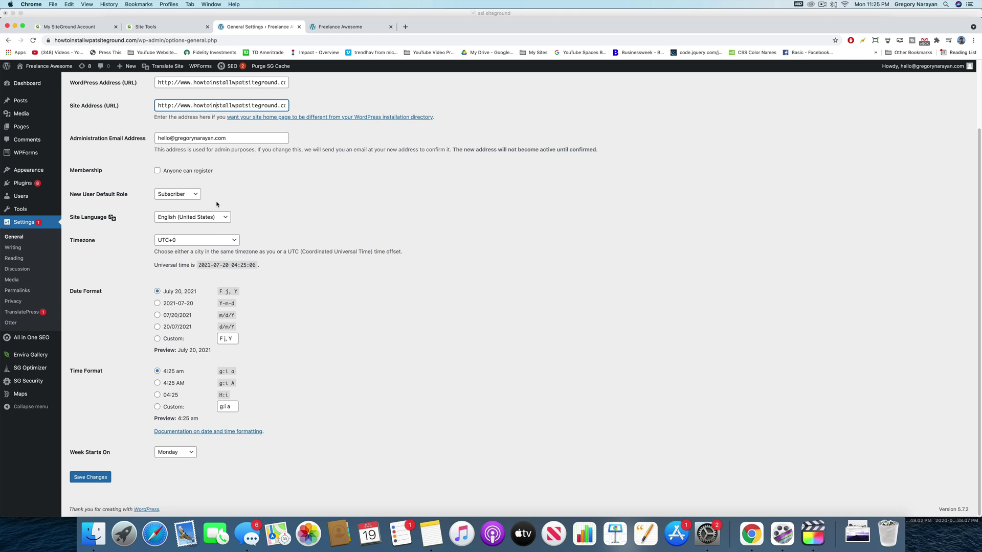
left_click(99, 479)
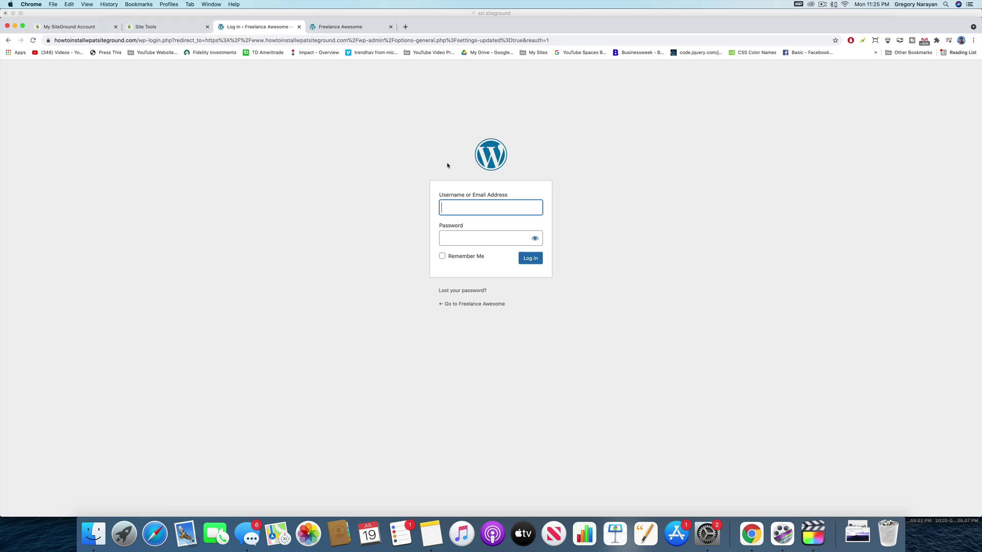
- Start entering the login username, then reload the home page and check its www address
left_click(490, 205)
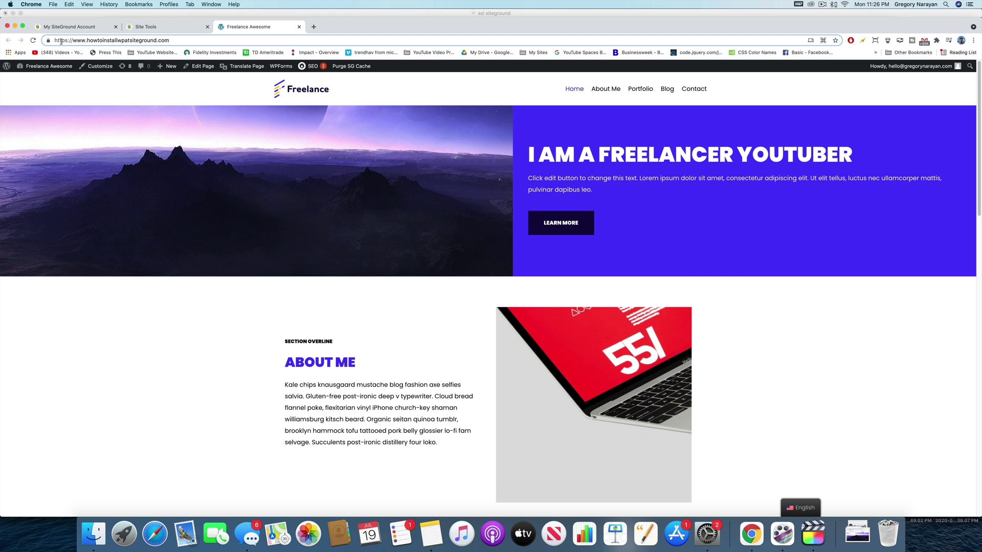
left_click(33, 40)
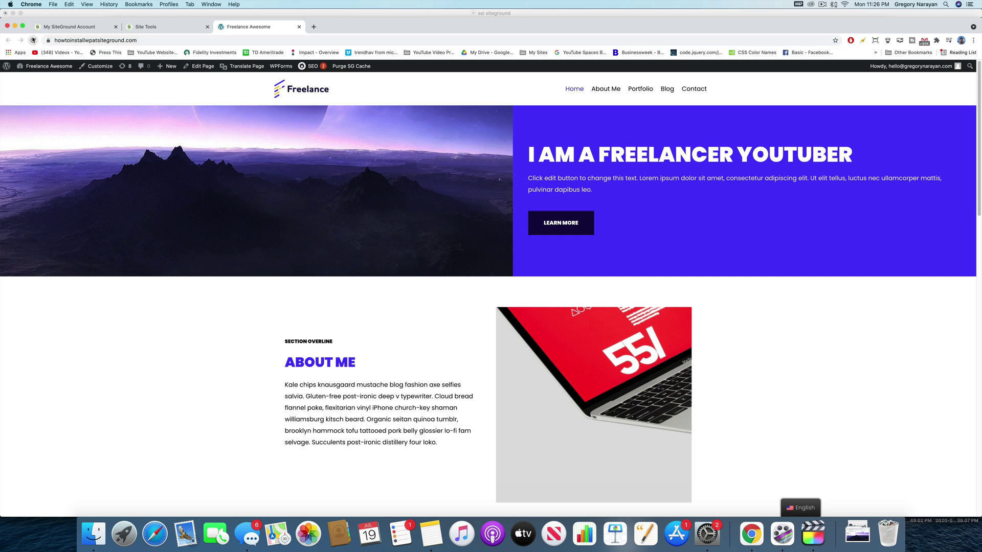
key("super+l")
key("Right")
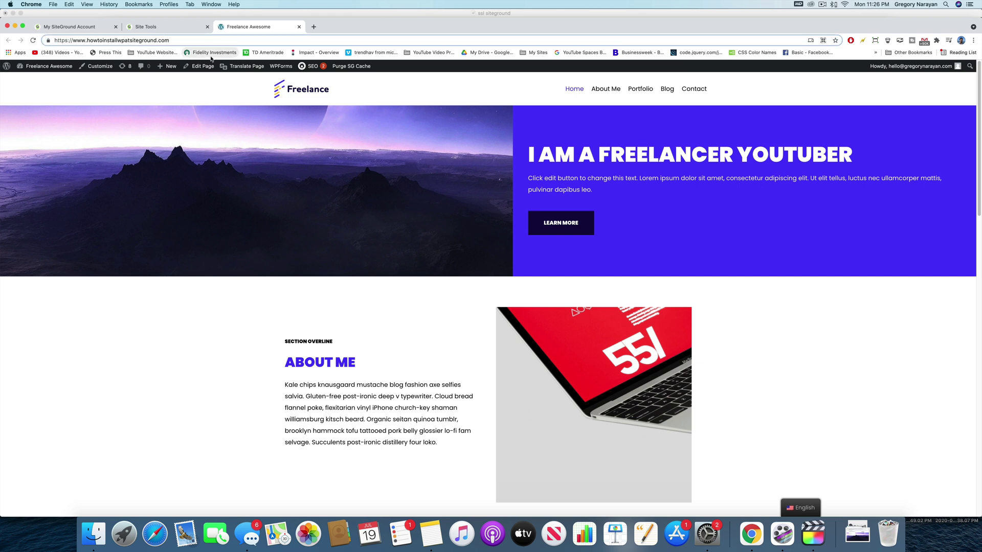
- Purge the site's SG cache, select the www site address, and return to Site Tools
left_click(888, 41)
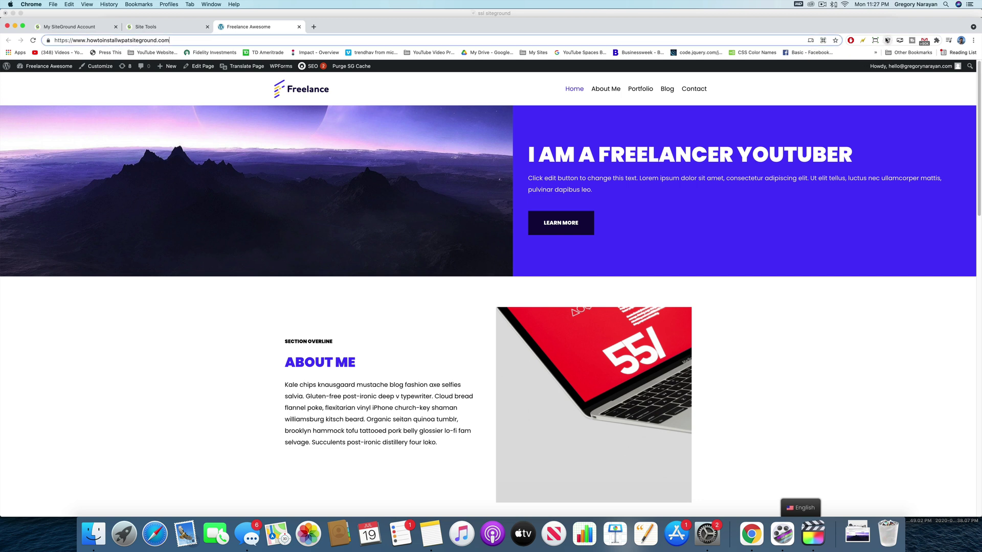
left_click(887, 41)
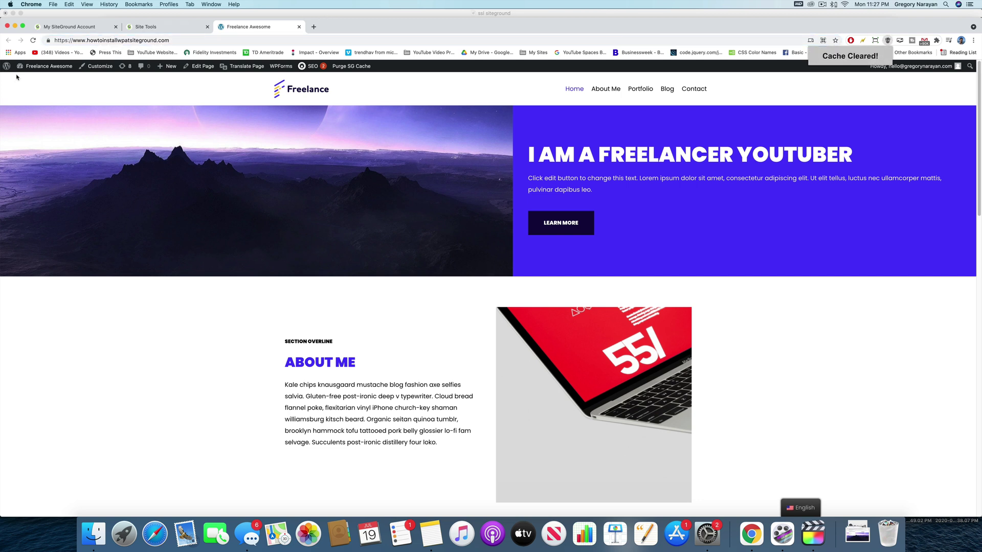
left_click_drag(88, 43, 54, 42)
left_click_drag(169, 40, 26, 41)
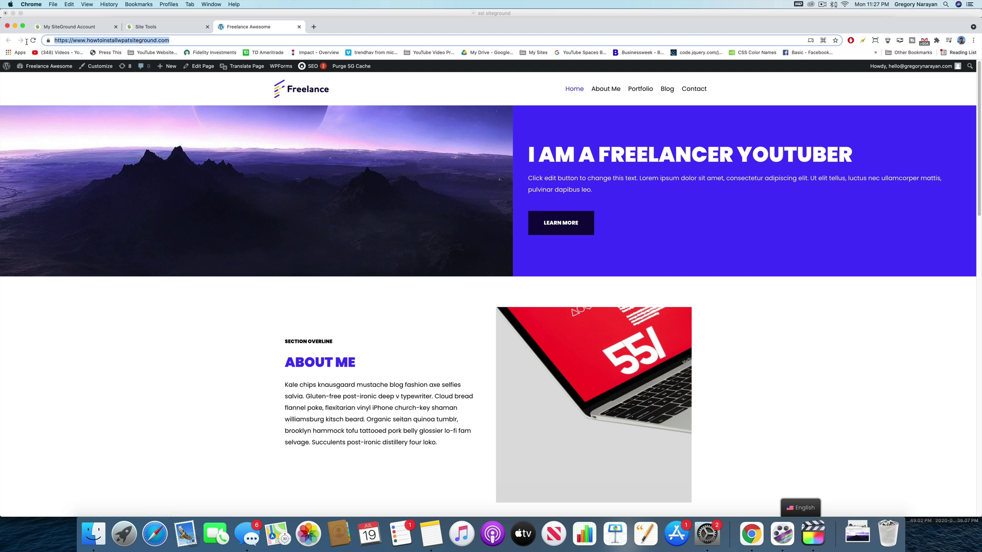
left_click(172, 27)
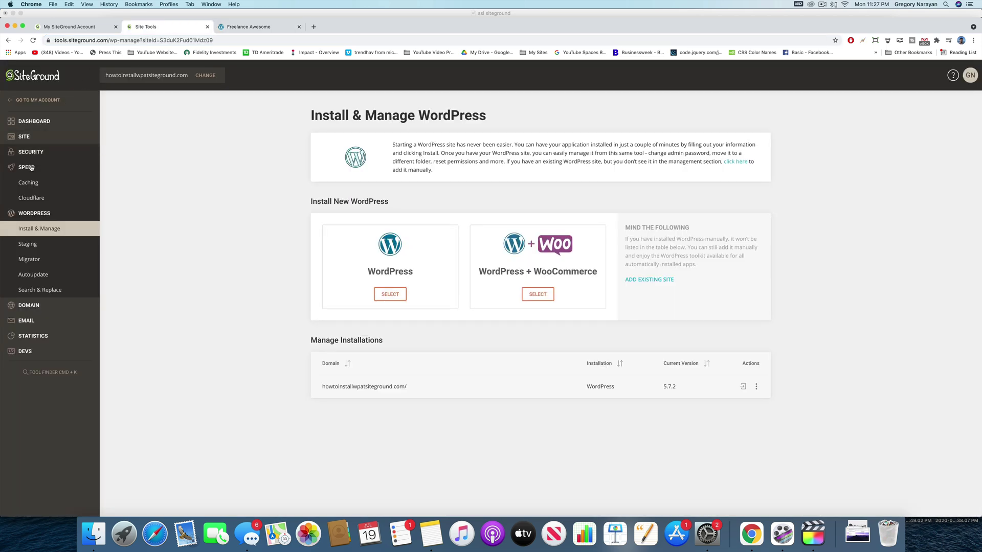
- Set up a new Cloudflare account under Speed > Cloudflare with an email and password, accepting the Terms
left_click(39, 199)
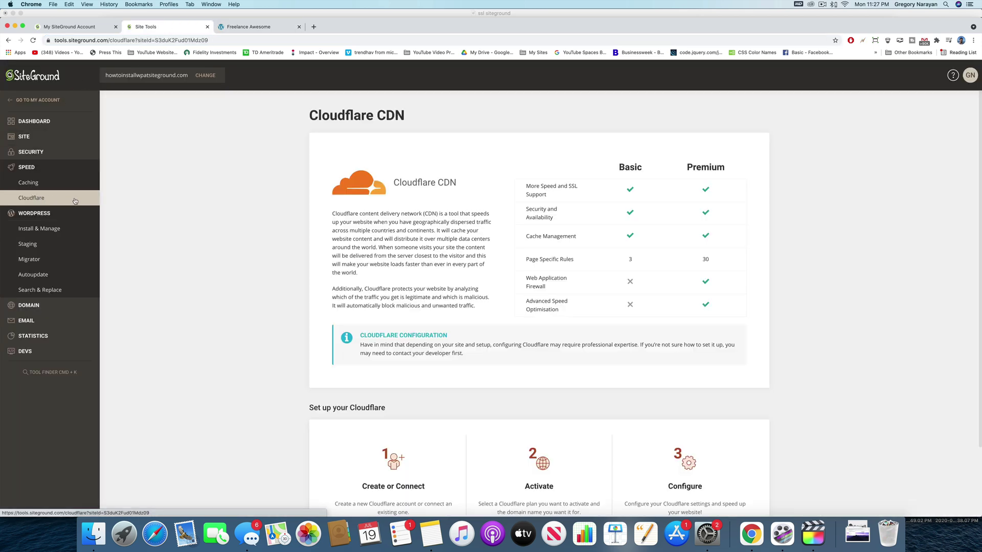
scroll(317, 232, "down", 3)
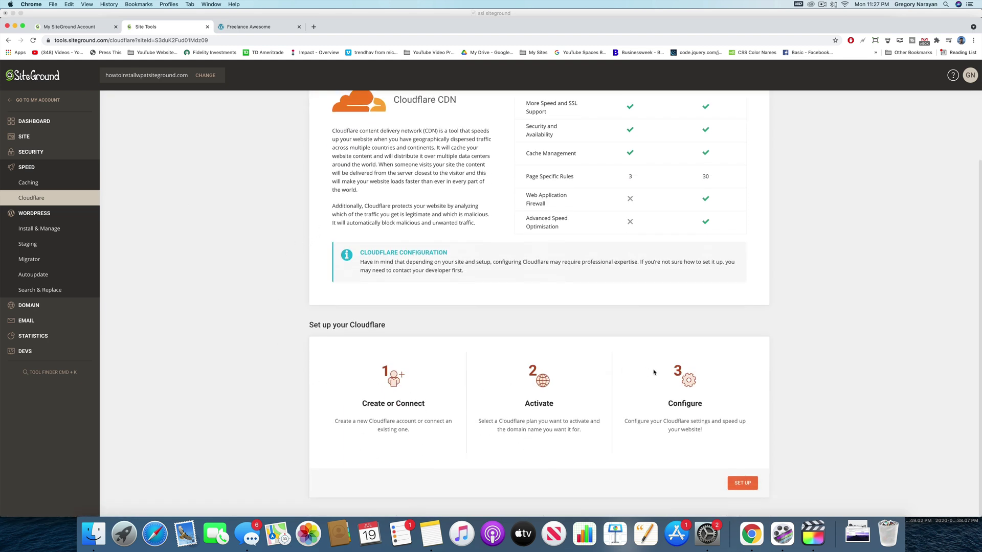
left_click(742, 483)
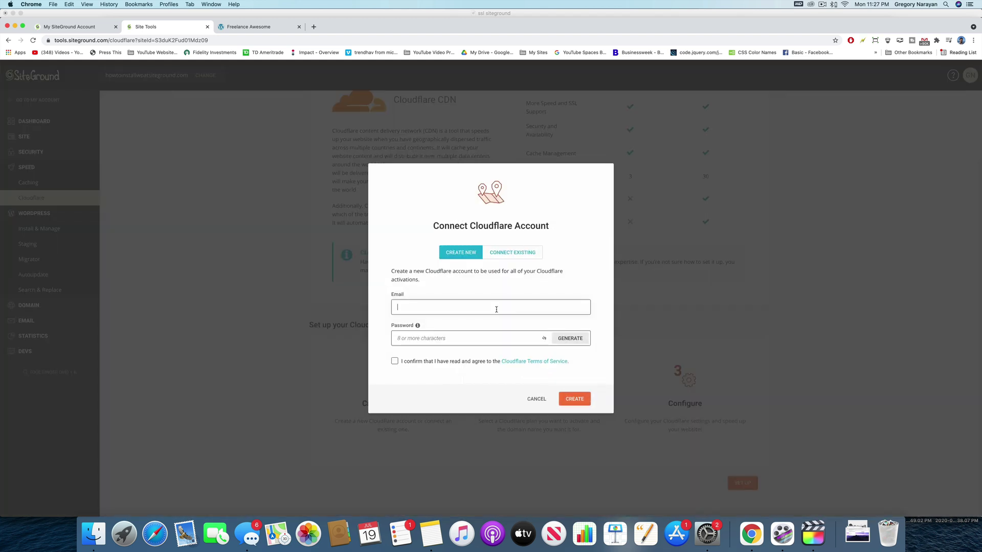
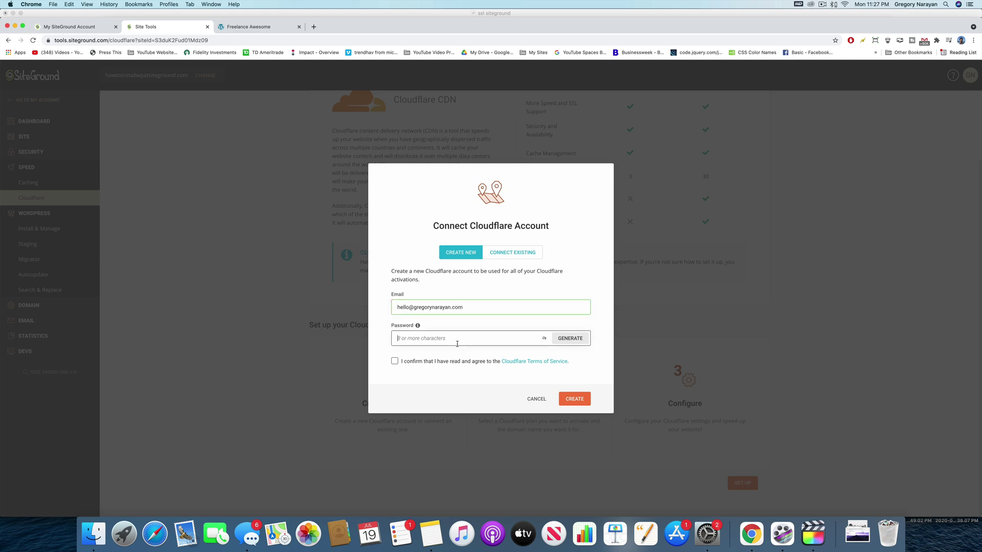
type("•••••••••••")
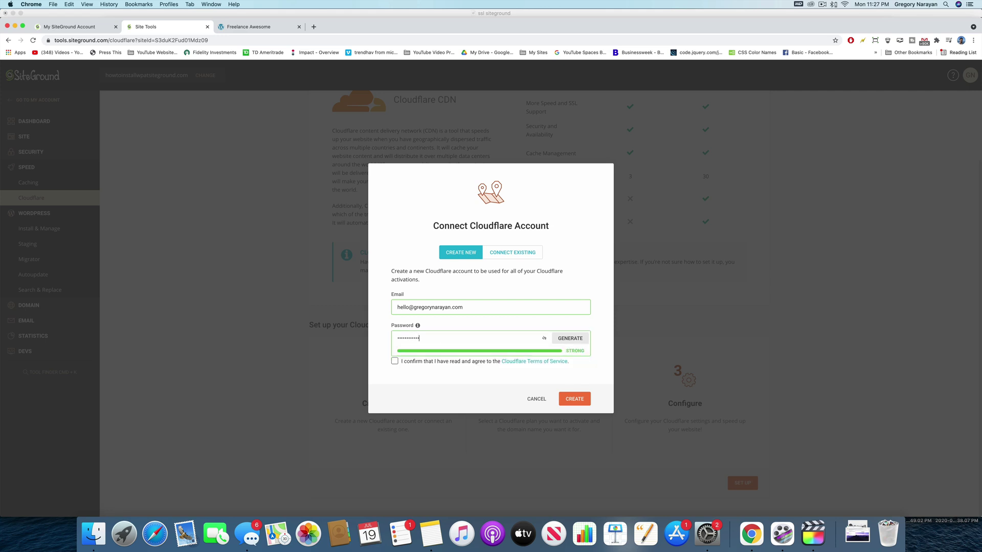
left_click(394, 361)
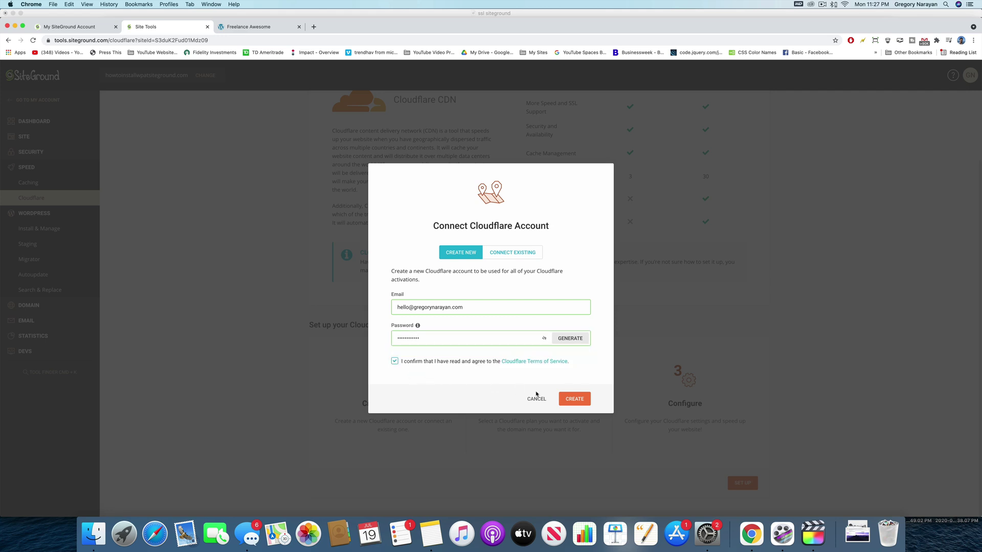
left_click(574, 400)
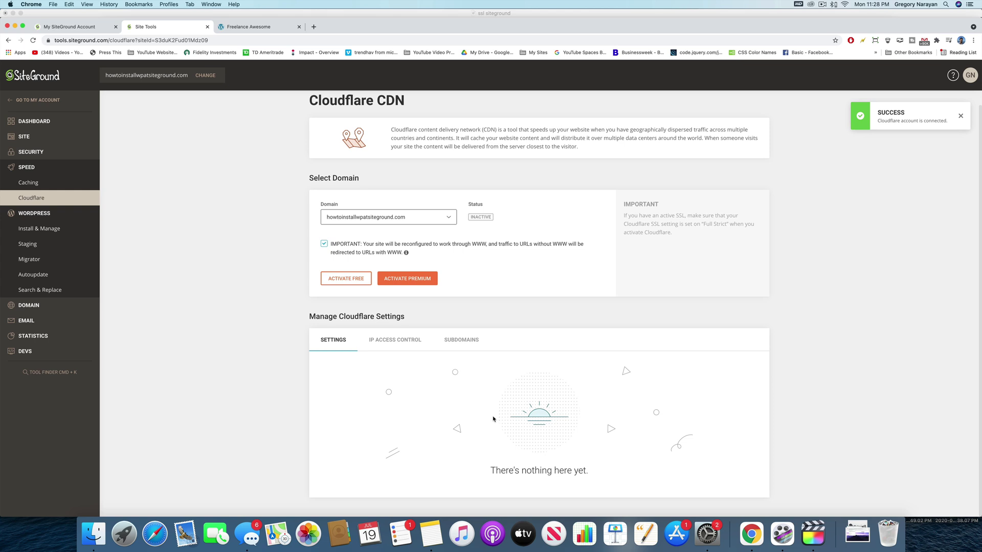
- Keep howtoinstallwpatsiteground.com as the domain, review the WWW notice, and activate the Free plan
left_click(408, 223)
left_click(409, 234)
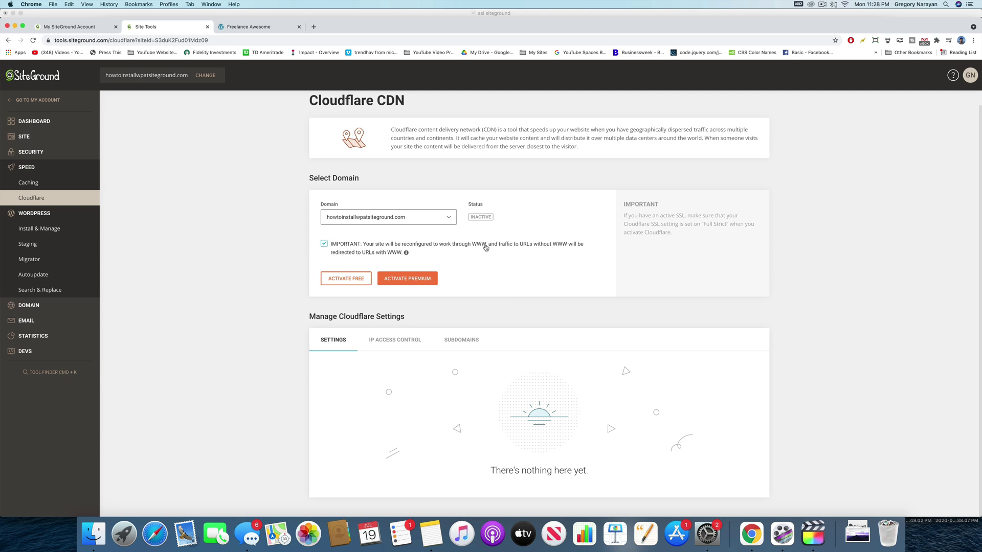
mouse_move(407, 254)
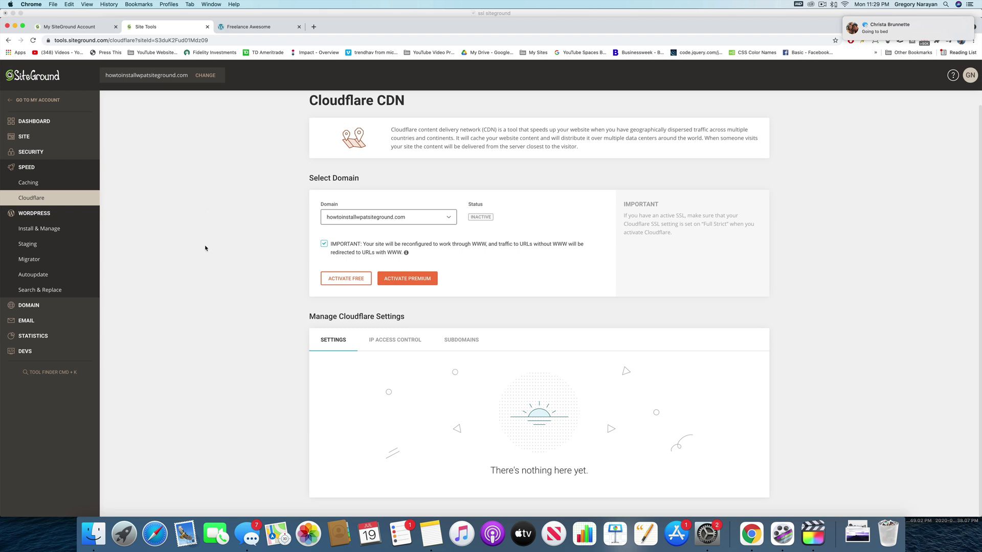
left_click(364, 280)
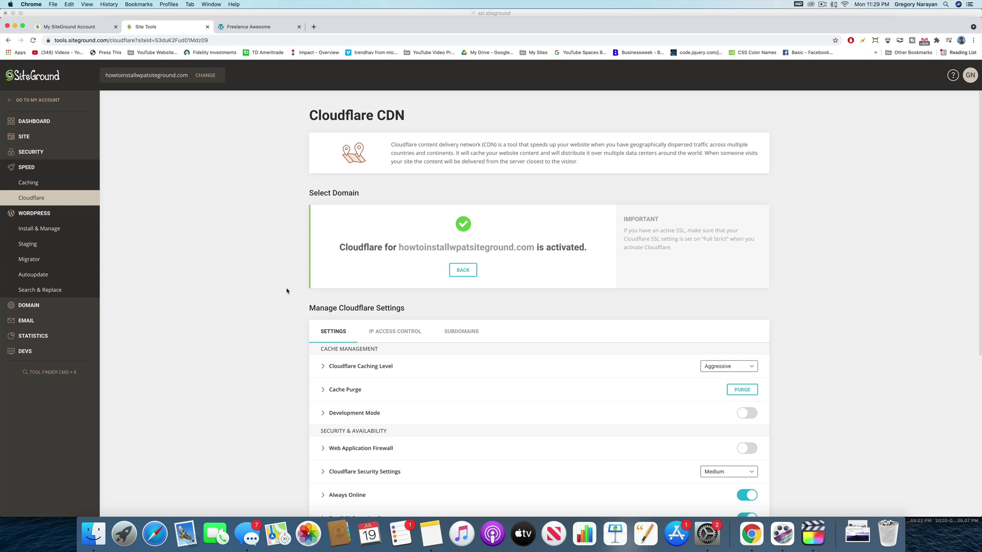
- Scroll through the activated Cloudflare settings for the domain
left_click_drag(309, 309, 405, 309)
left_click(431, 308)
scroll(431, 308, "down", 3)
scroll(441, 310, "down", 2)
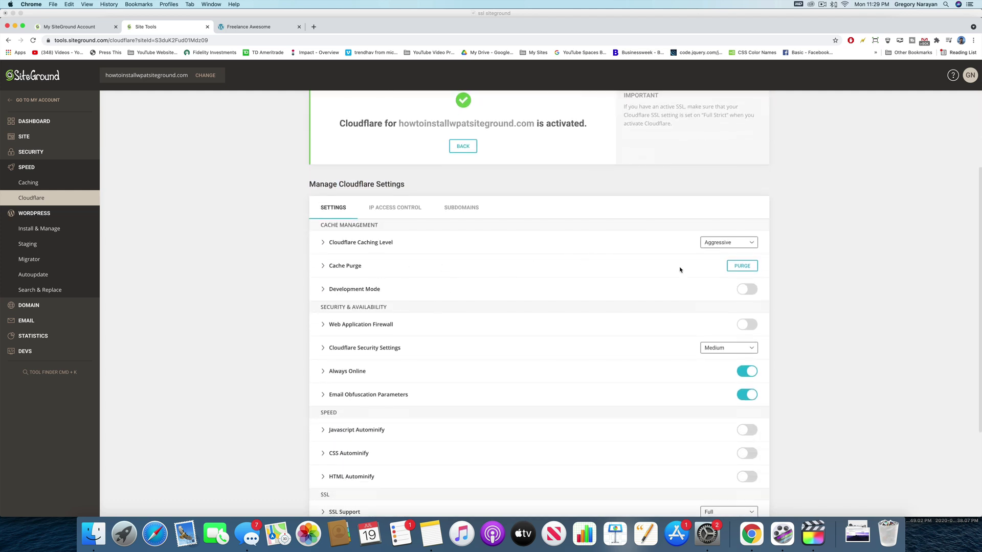
- Check the Caching Level options keeping Aggressive, then switch to the SiteGround support tab
left_click(721, 245)
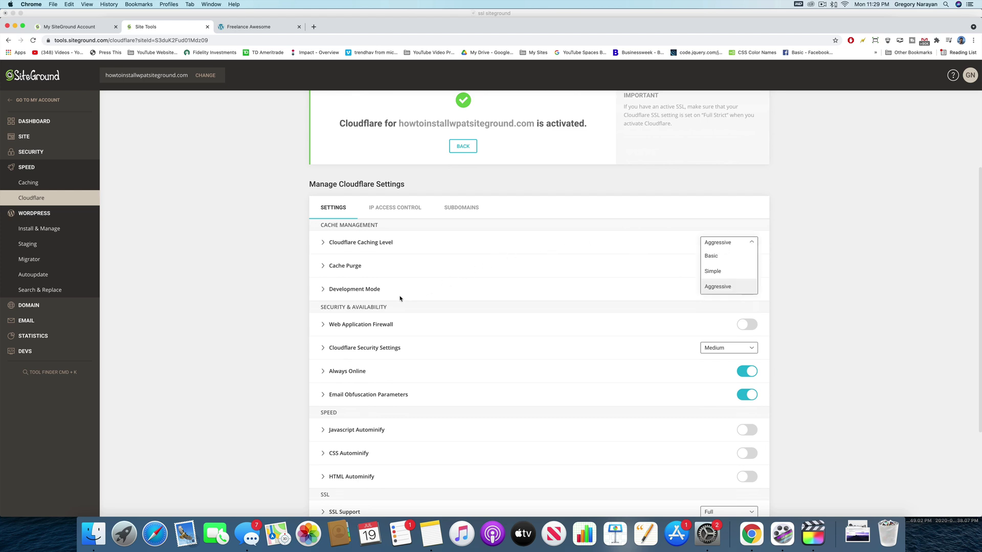
left_click(865, 294)
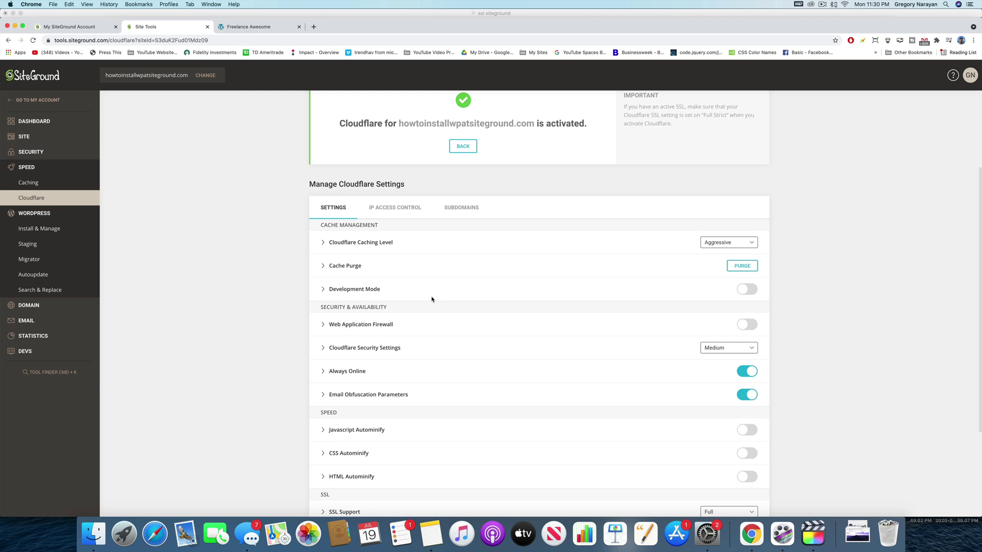
scroll(452, 340, "down", 4)
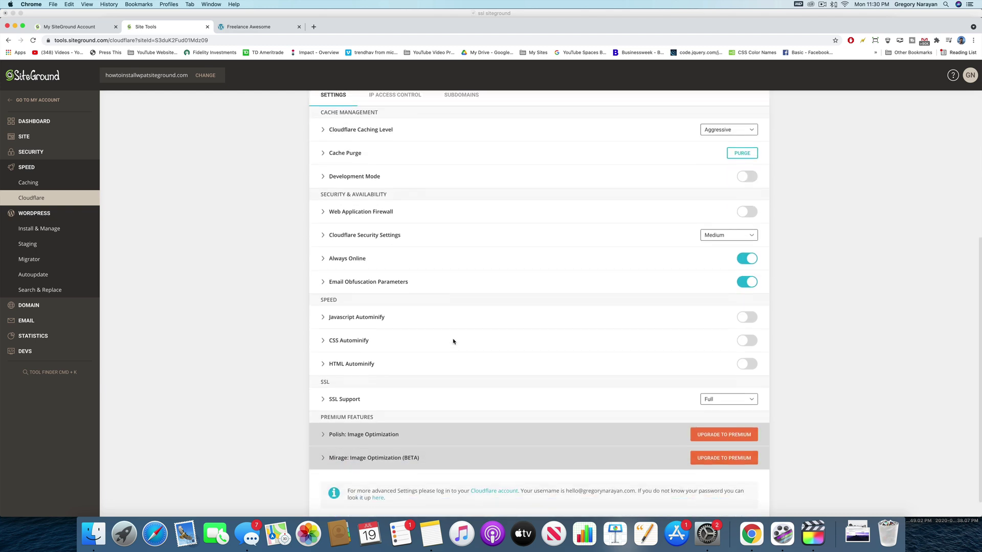
scroll(453, 341, "down", 1)
scroll(453, 341, "up", 6)
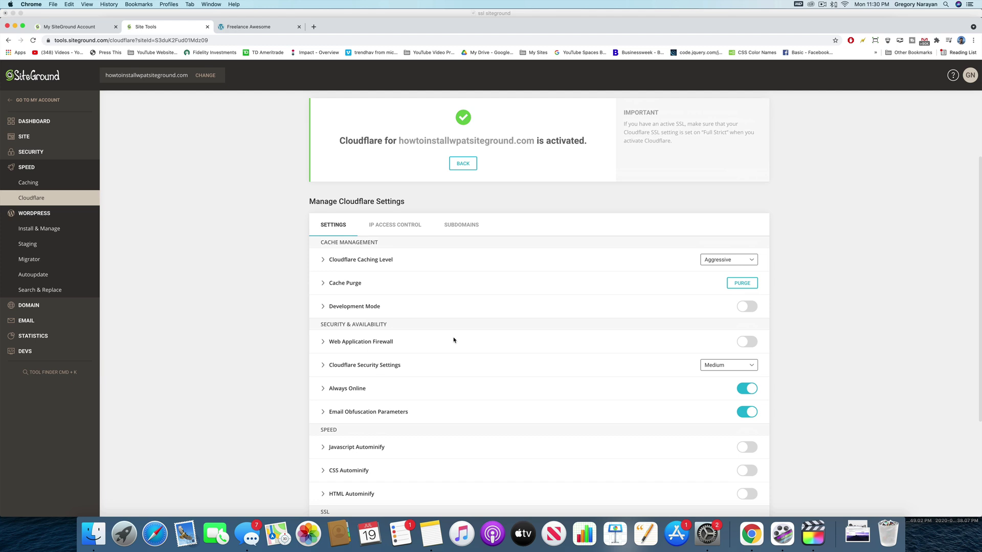
scroll(472, 359, "down", 5)
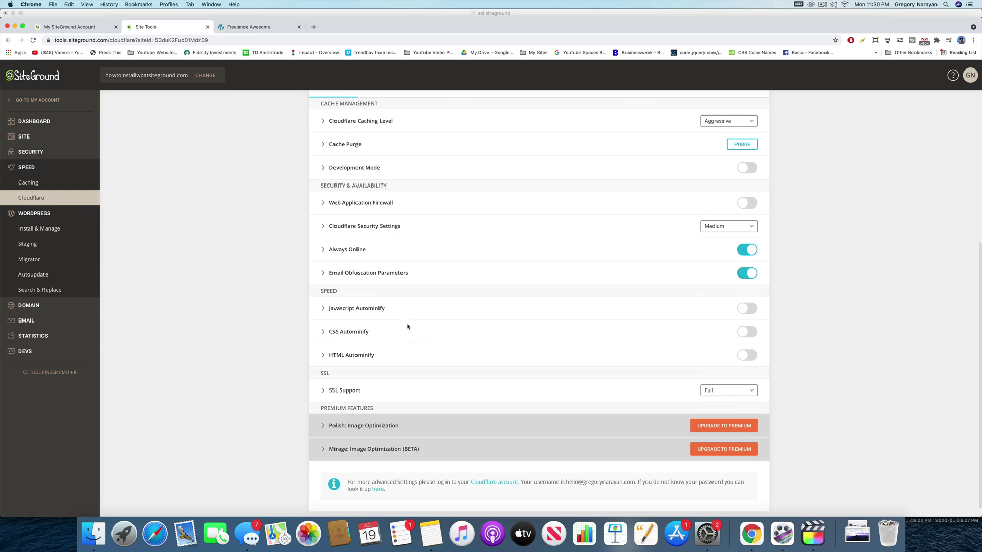
left_click(77, 26)
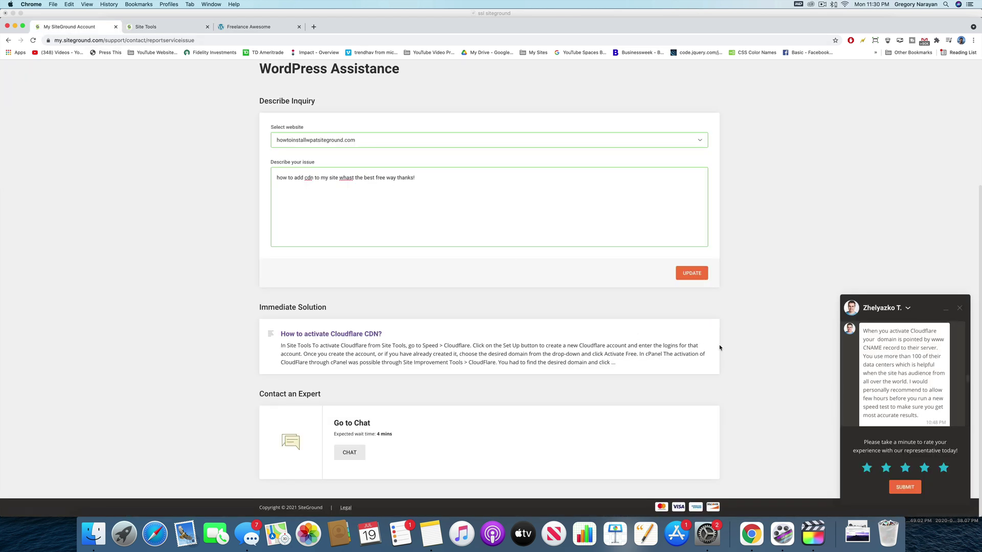
- Scroll to the top of the WordPress Assistance page and return to the Site Tools Cloudflare settings
scroll(765, 353, "up", 5)
scroll(772, 373, "up", 2)
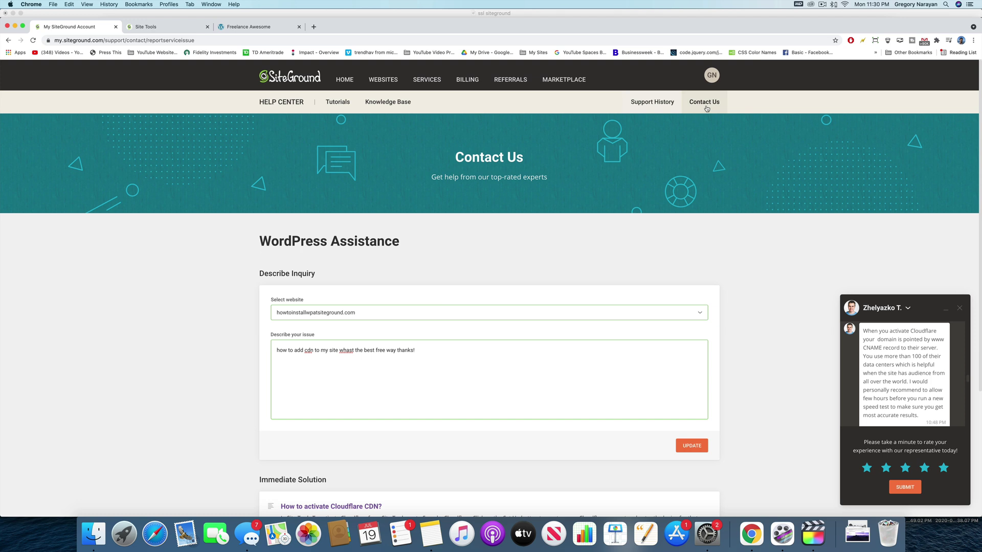
left_click(155, 26)
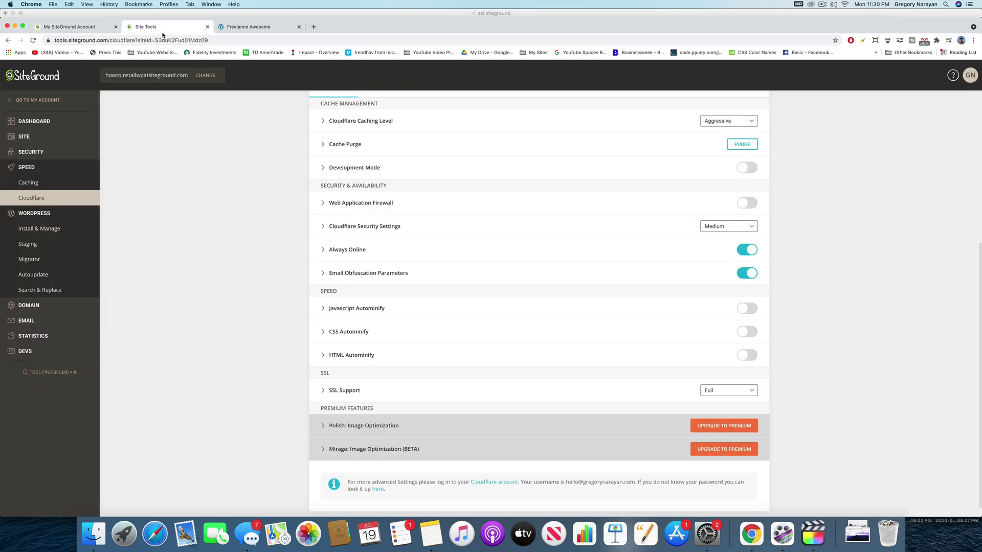
scroll(294, 137, "up", 5)
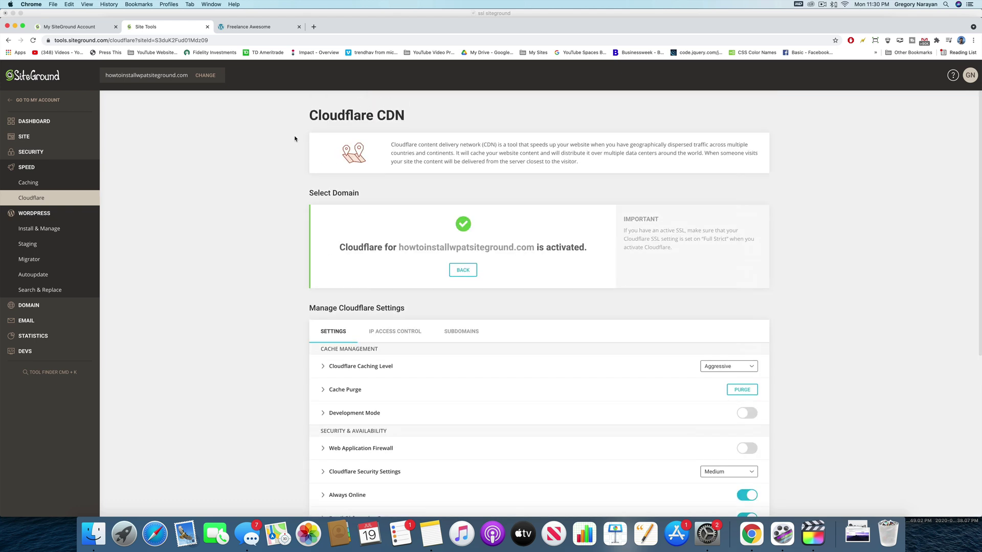